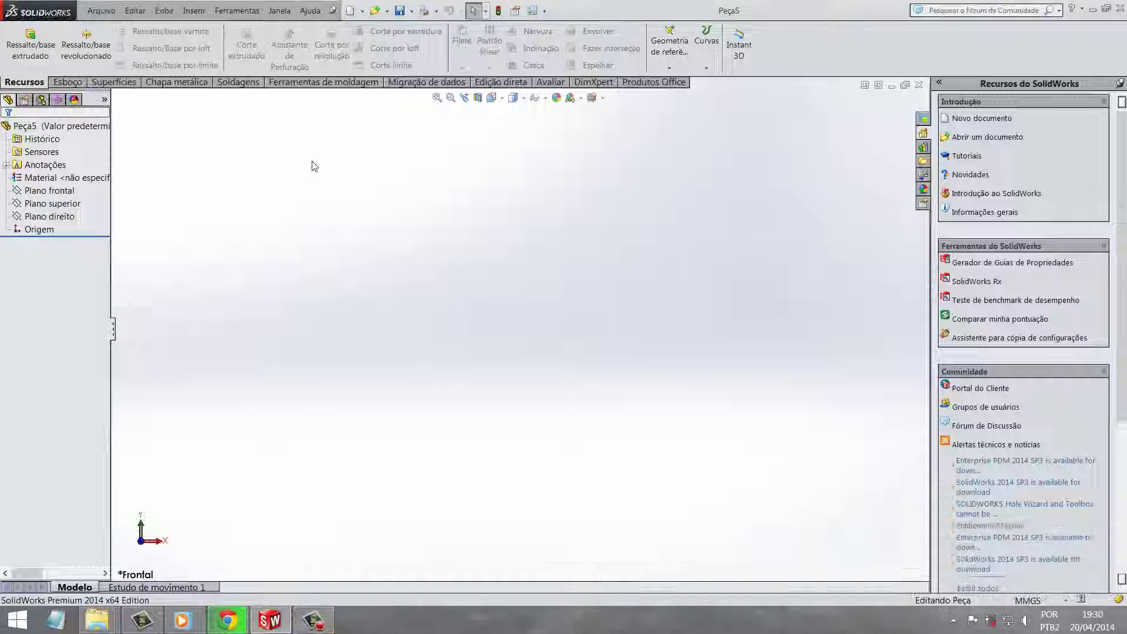
# - Start a new sketch from the Esboço tab in the blank part
pyautogui.press('XF86AudioLowerVolume')
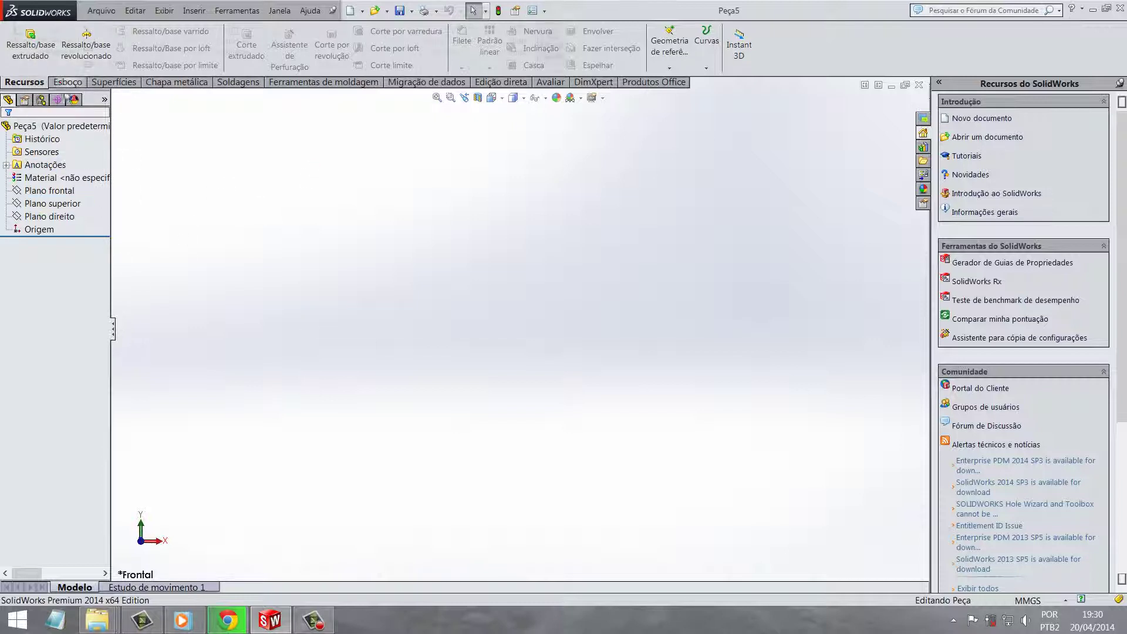
pyautogui.click(67, 82)
pyautogui.click(87, 48)
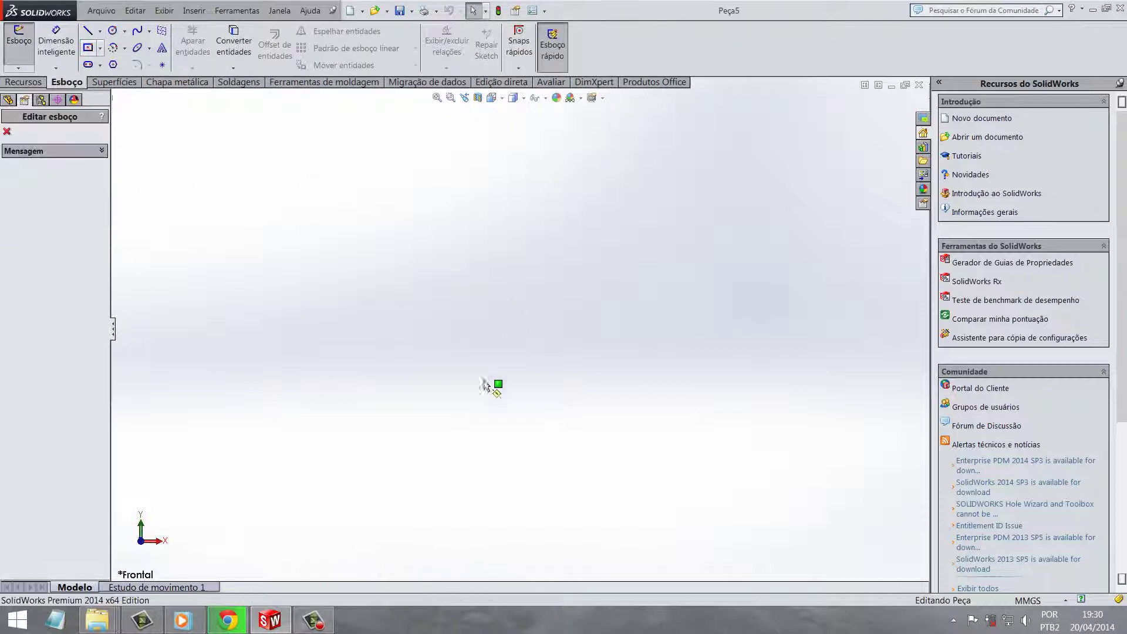
# - On the top plane, draw a center rectangle centred on the origin
pyautogui.click(515, 330)
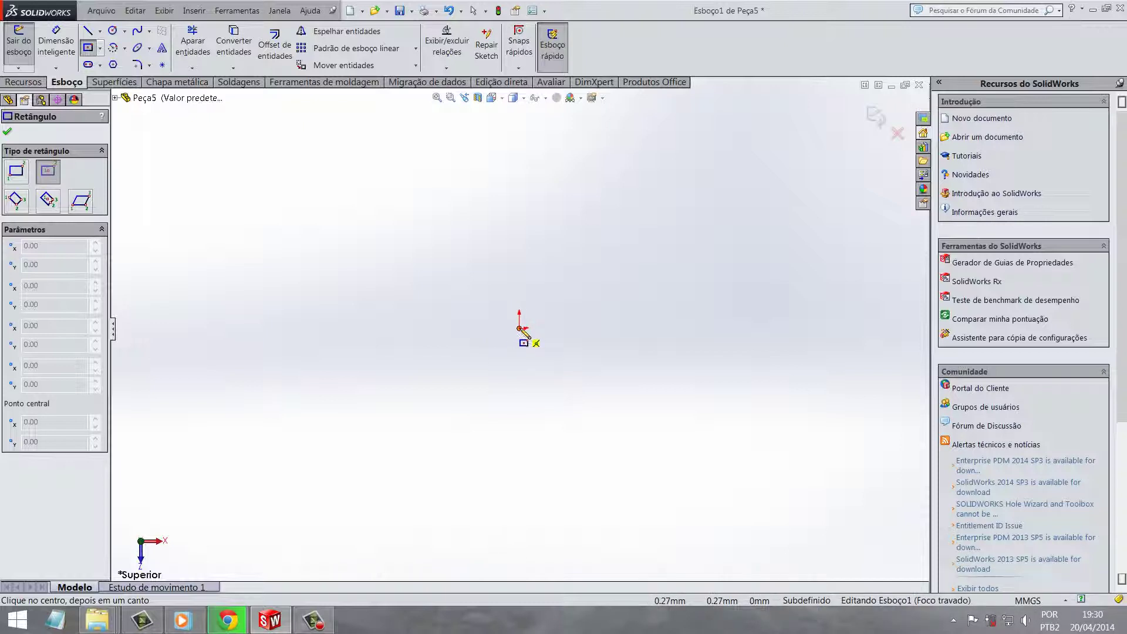
pyautogui.click(520, 329)
pyautogui.click(481, 305)
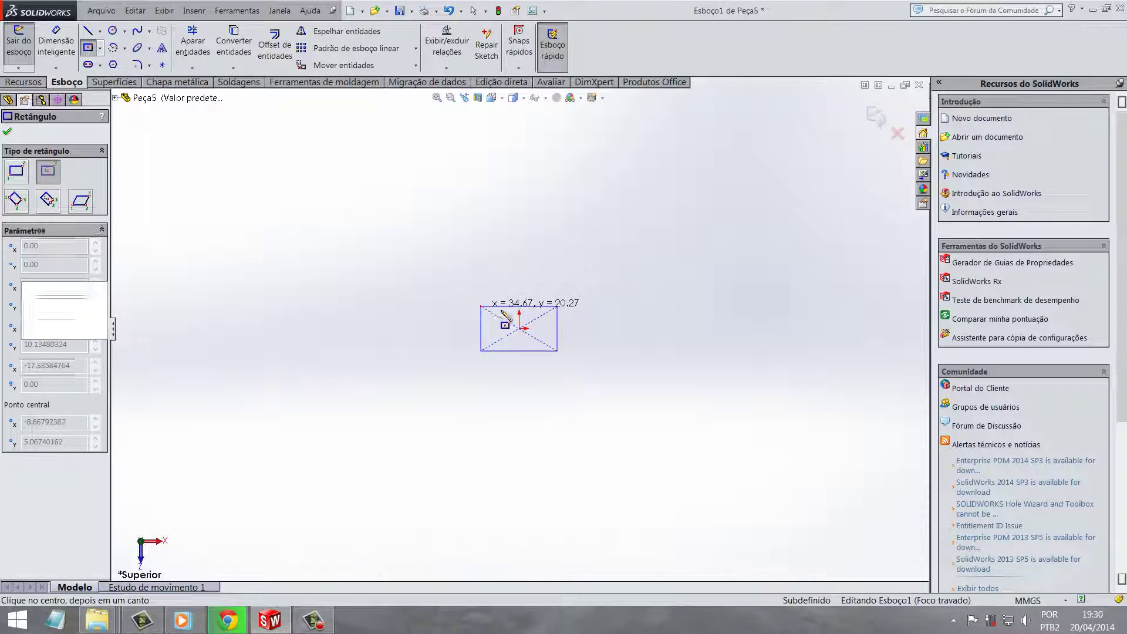
# - Begin dimensioning the rectangle by picking its top edge for the width
pyautogui.click(56, 44)
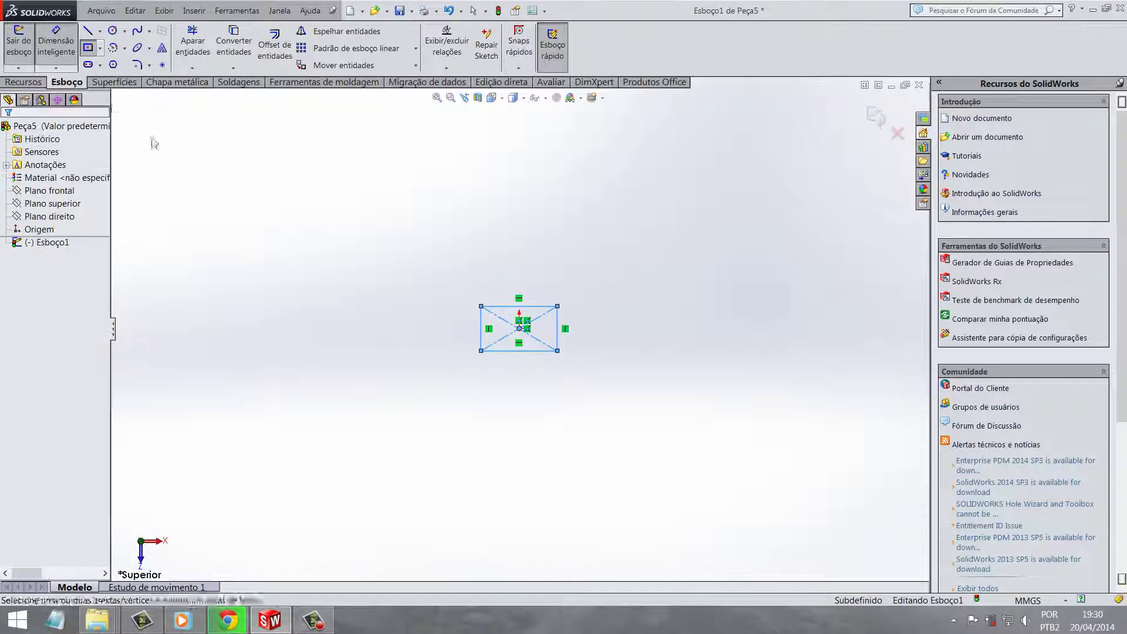
pyautogui.press('Escape')
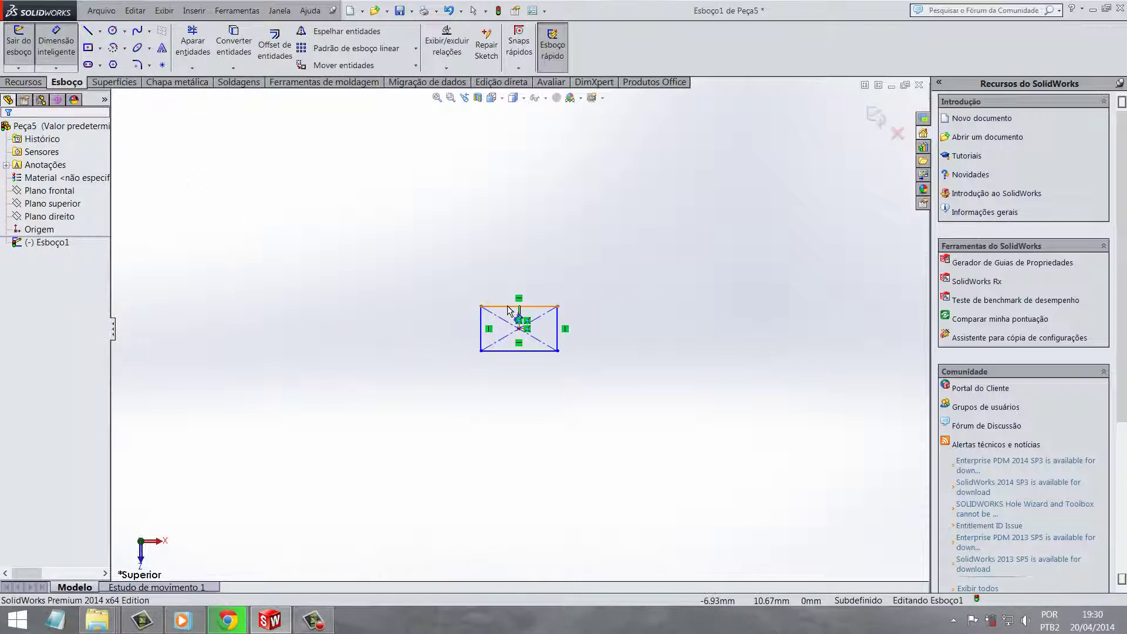
pyautogui.click(509, 310)
# - Dimension the rectangle's top edge and left edge to 5 mm each
pyautogui.click(501, 281)
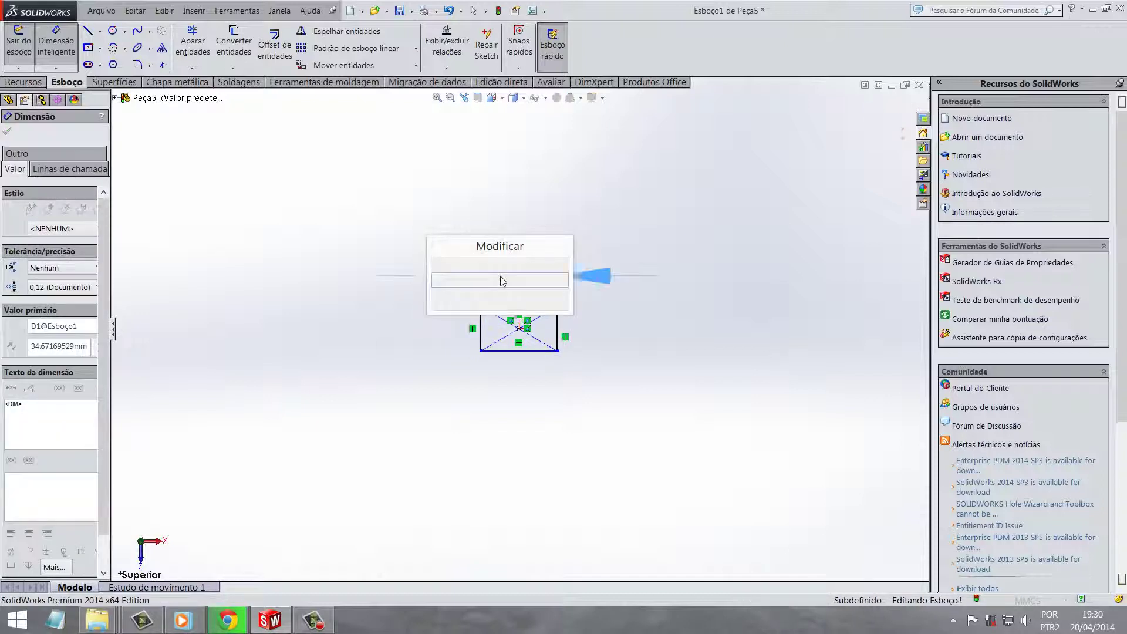
pyautogui.click(481, 336)
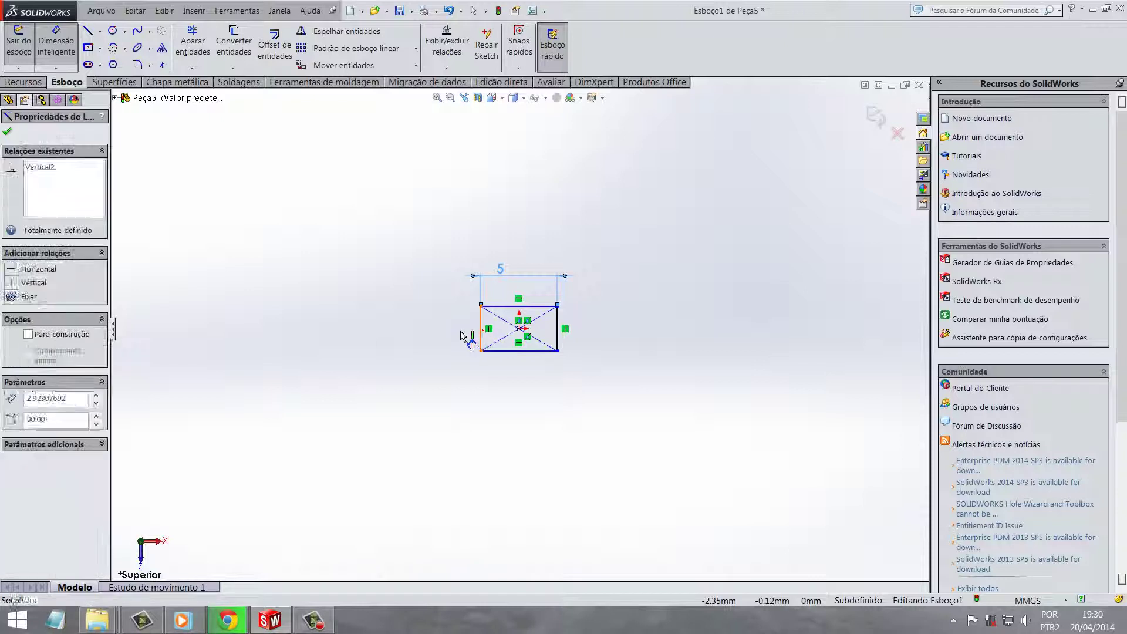
pyautogui.click(462, 336)
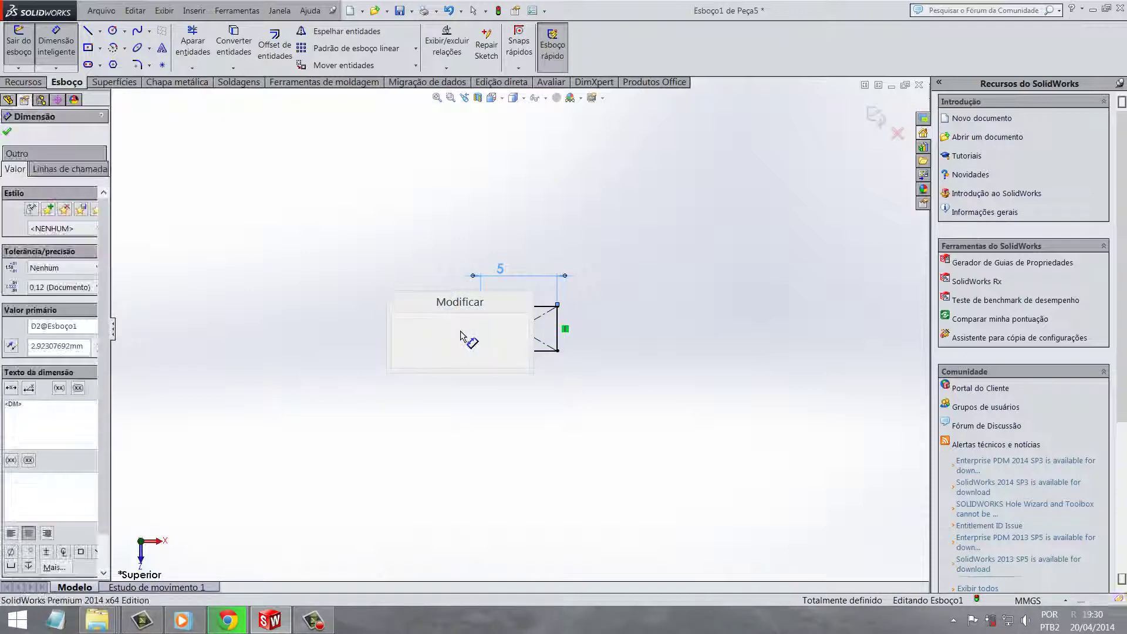
pyautogui.press('Return')
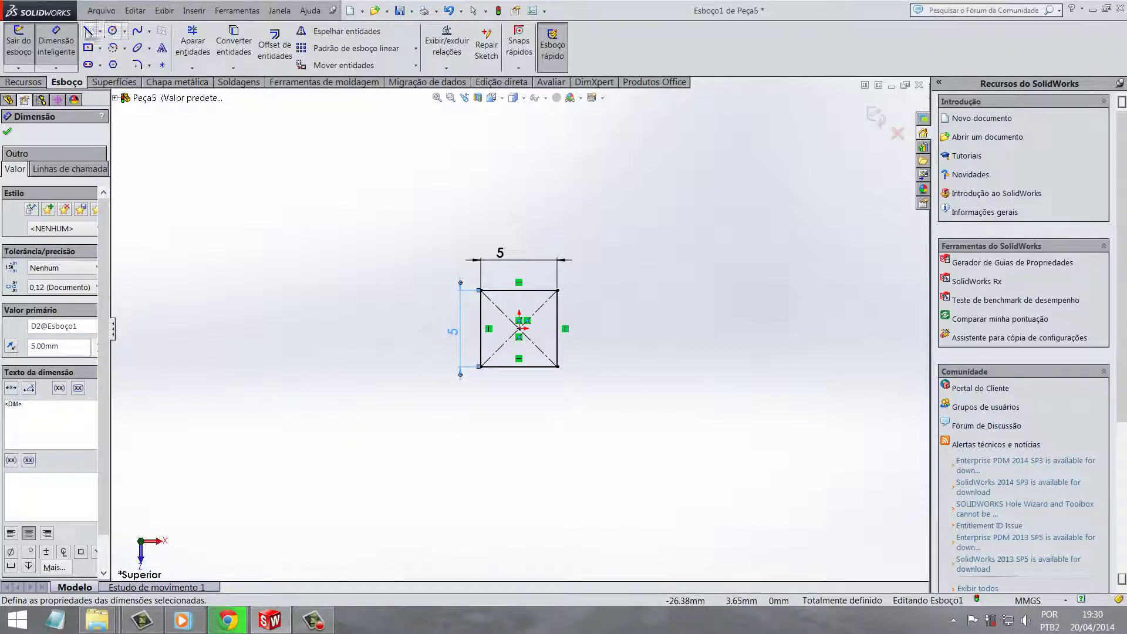
pyautogui.click(89, 31)
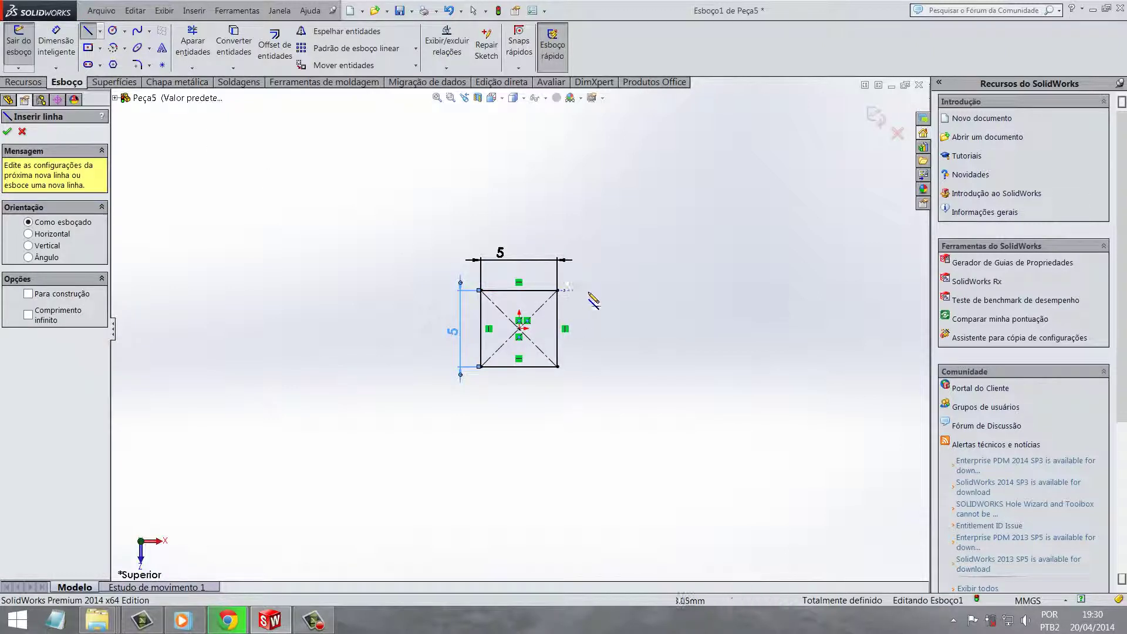
# - Draw a stray line beside the square, then delete it
pyautogui.click(639, 290)
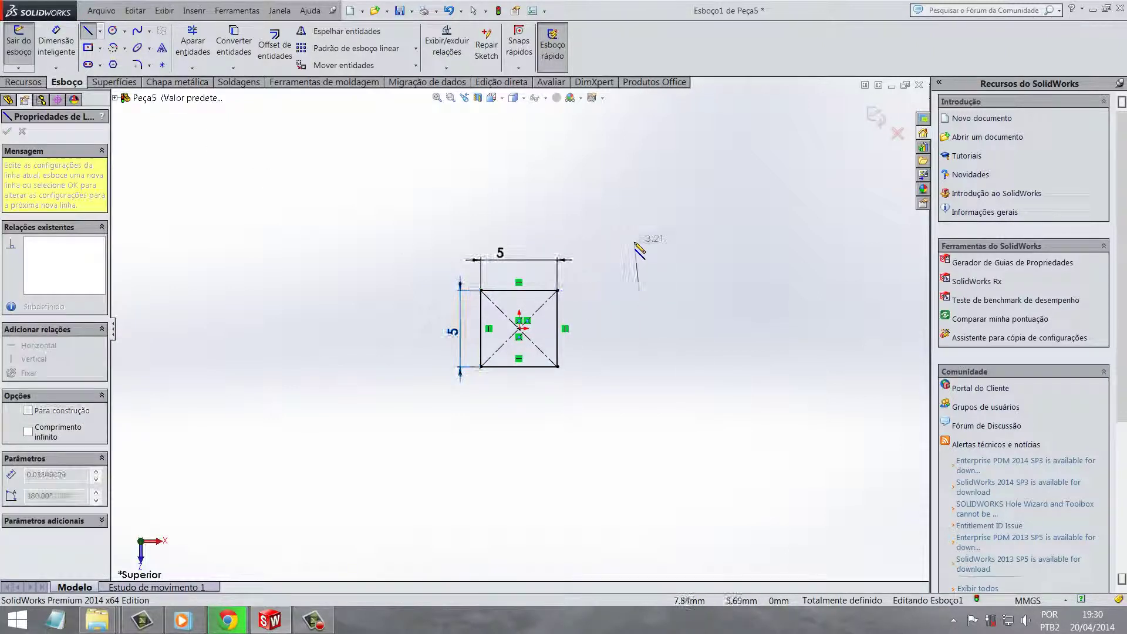
pyautogui.click(634, 241)
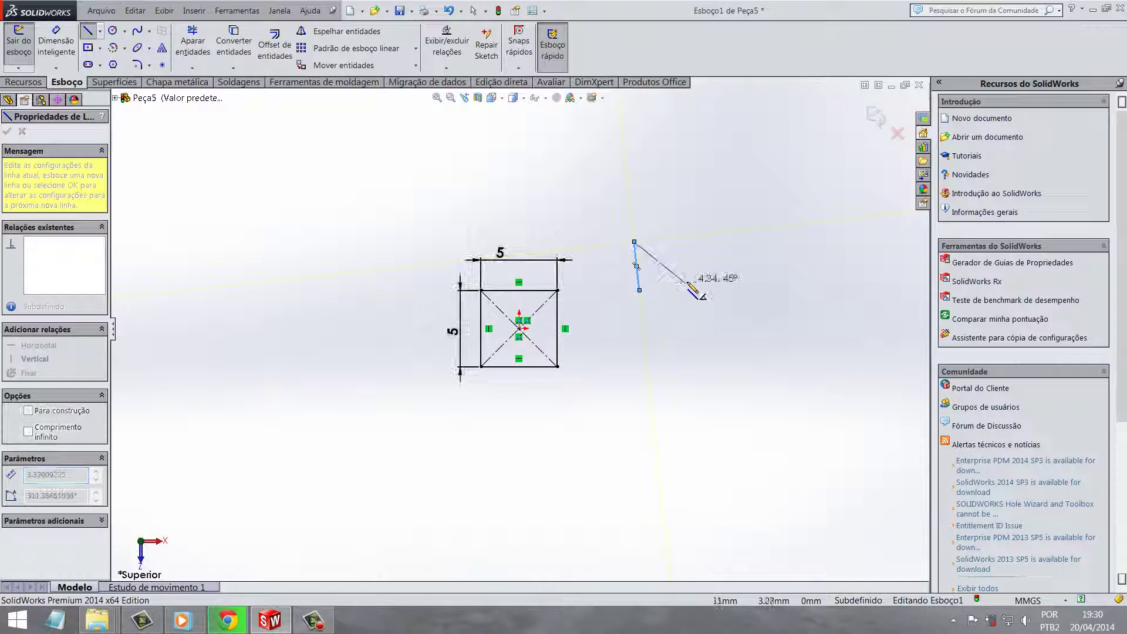
pyautogui.press('Escape')
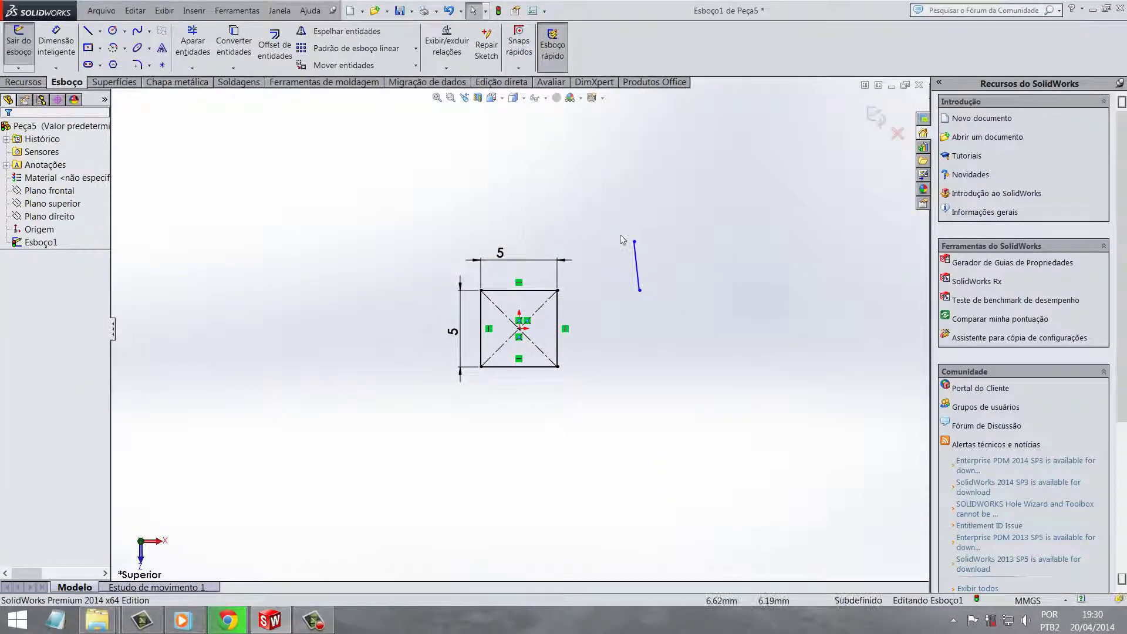
pyautogui.click(637, 265)
pyautogui.press('Delete')
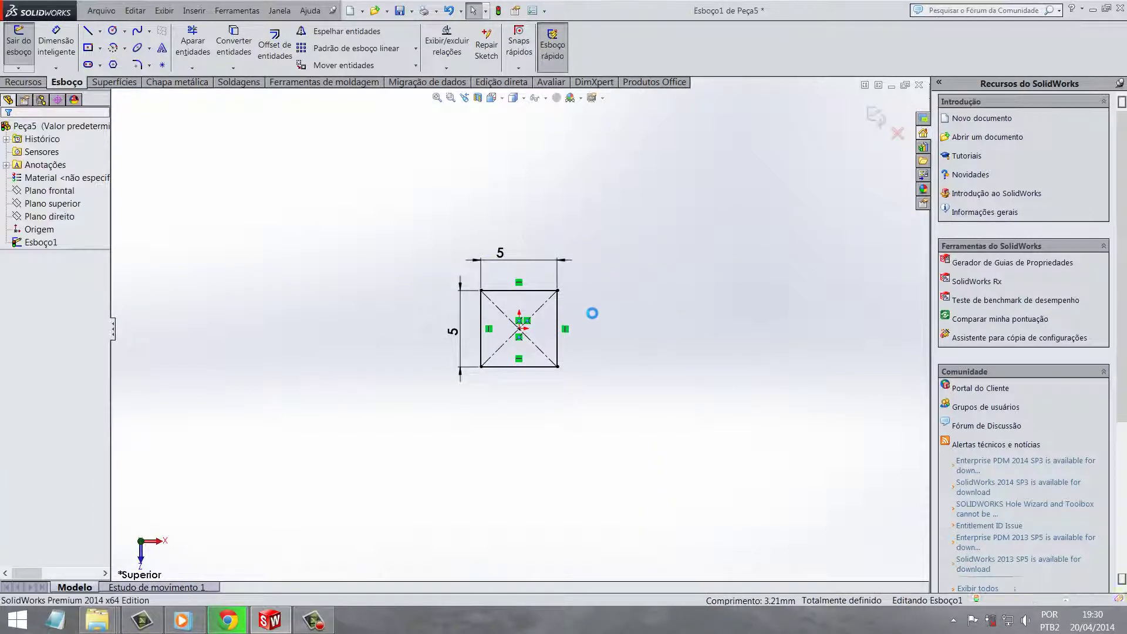
# - From the square's top-right corner, draw a line right, then a vertical line upward
pyautogui.click(88, 30)
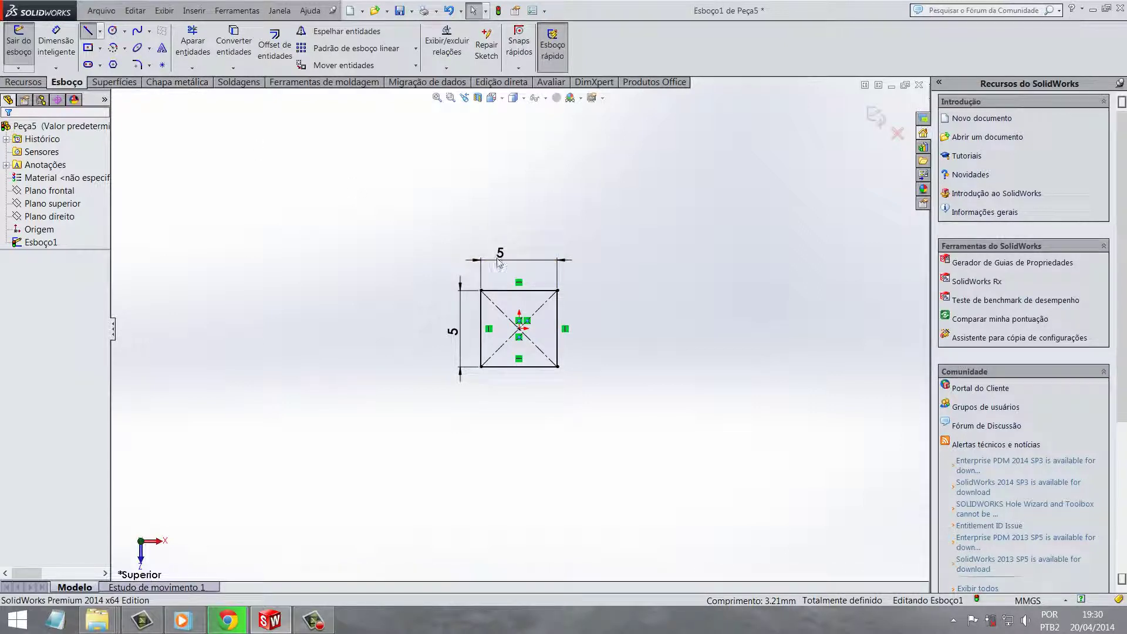
pyautogui.click(561, 292)
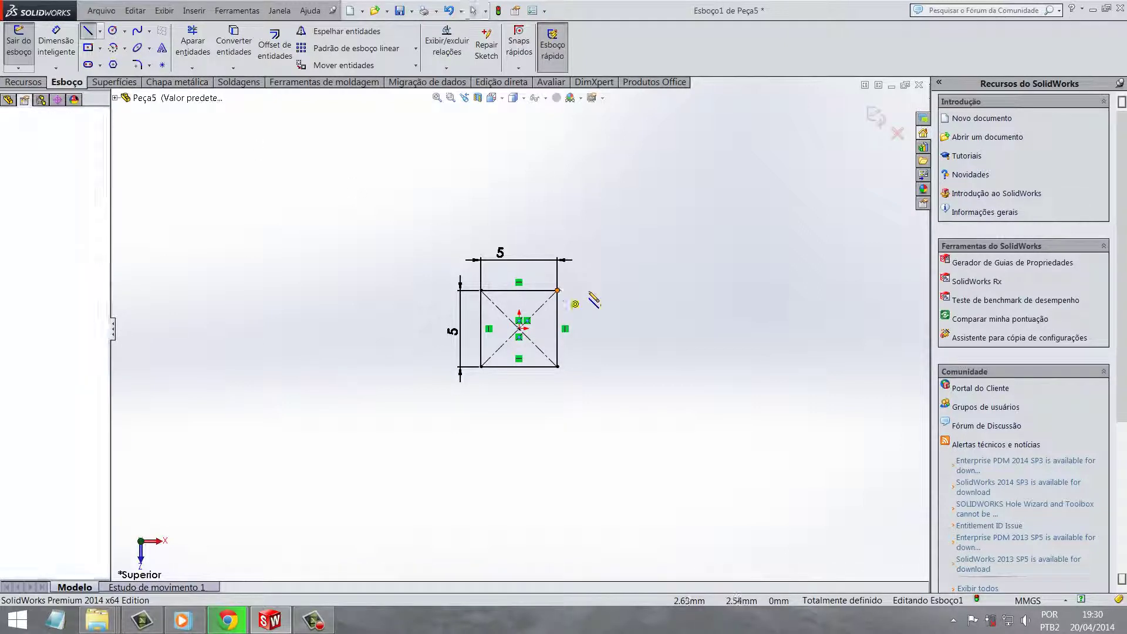
pyautogui.click(624, 290)
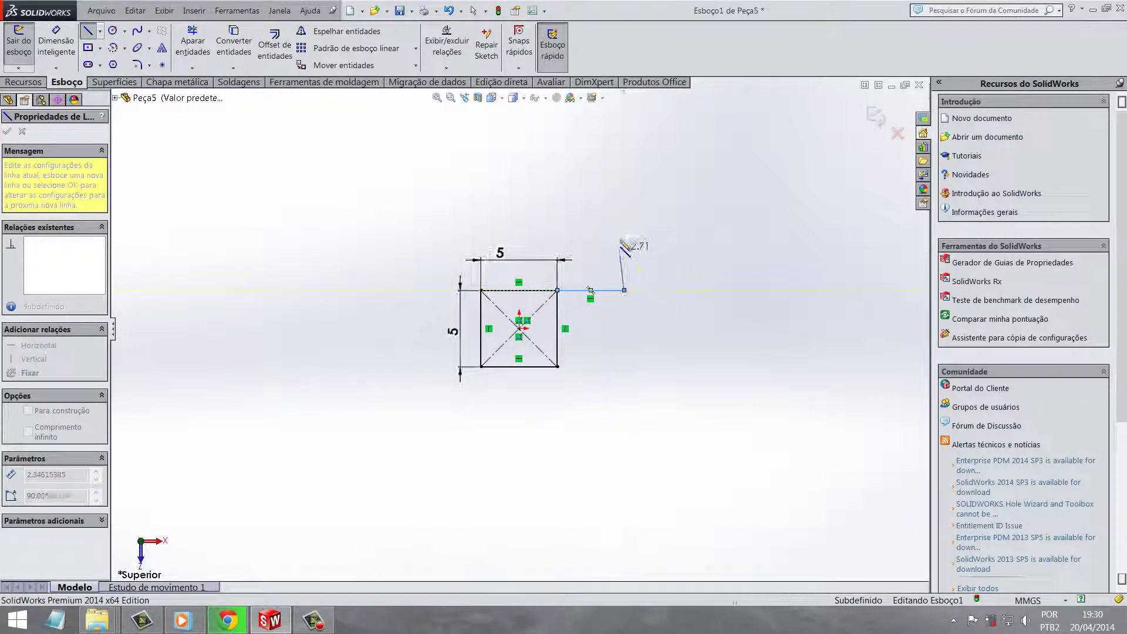
pyautogui.click(625, 232)
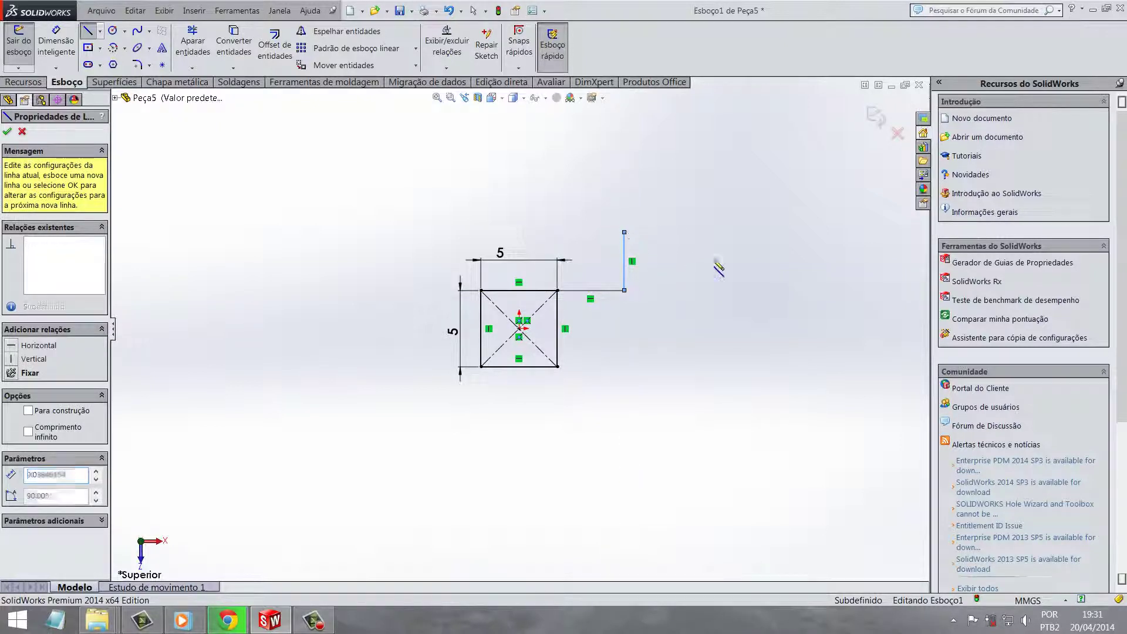
pyautogui.press('Escape')
pyautogui.press('Escape')
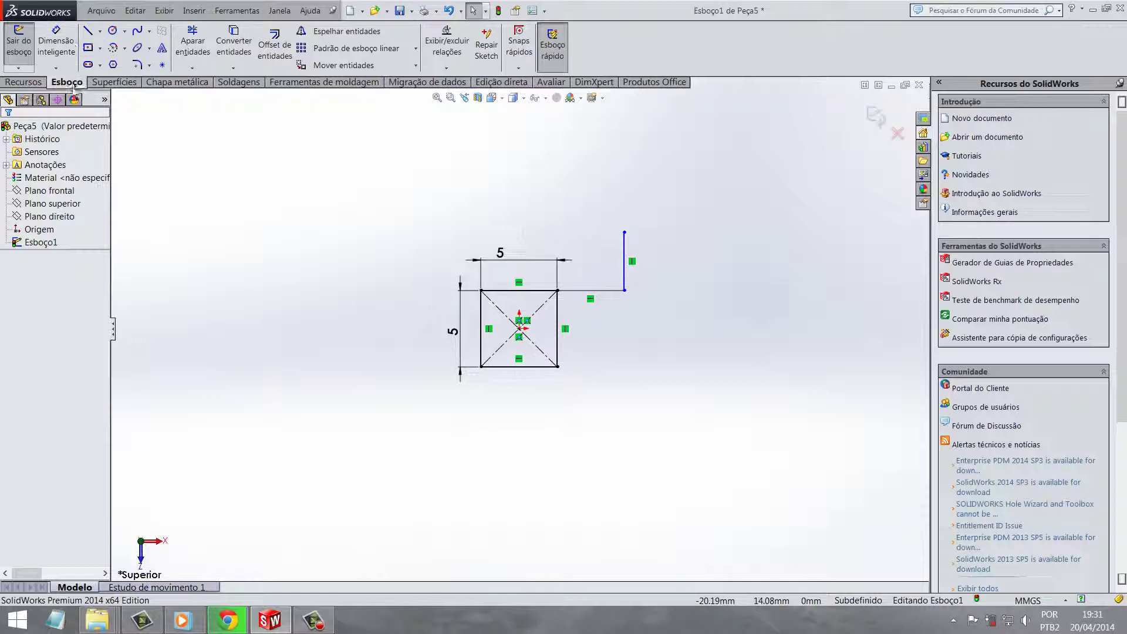
# - Delete the horizontal line, keeping the vertical line as the mirror axis
pyautogui.click(362, 34)
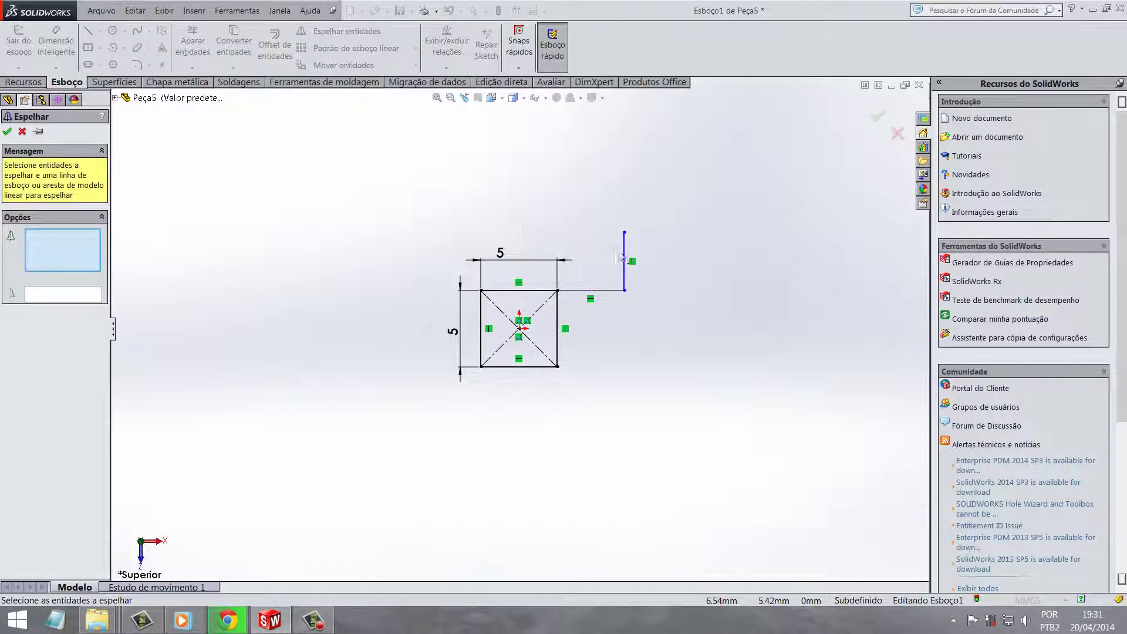
pyautogui.press('Escape')
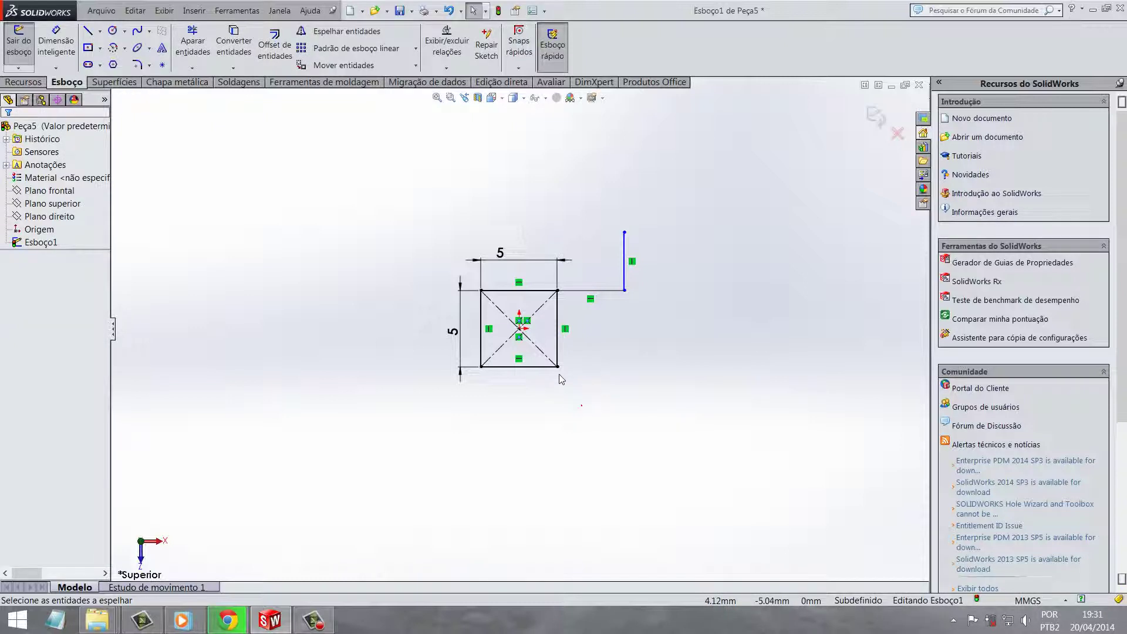
pyautogui.click(596, 291)
pyautogui.press('Delete')
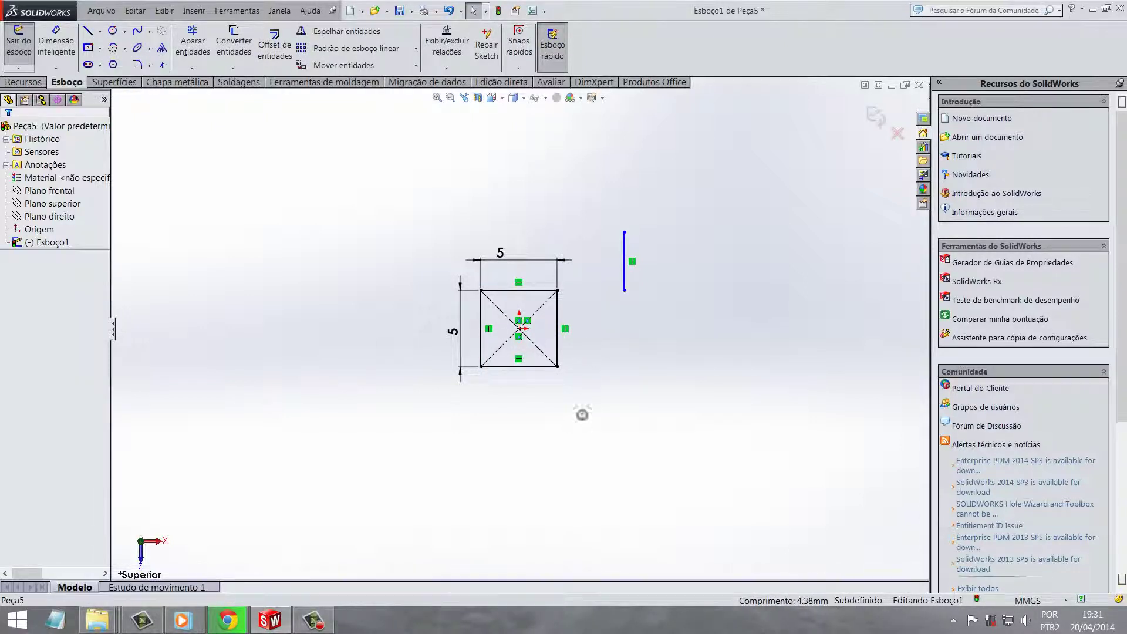
pyautogui.moveTo(582, 414); pyautogui.dragTo(425, 281)
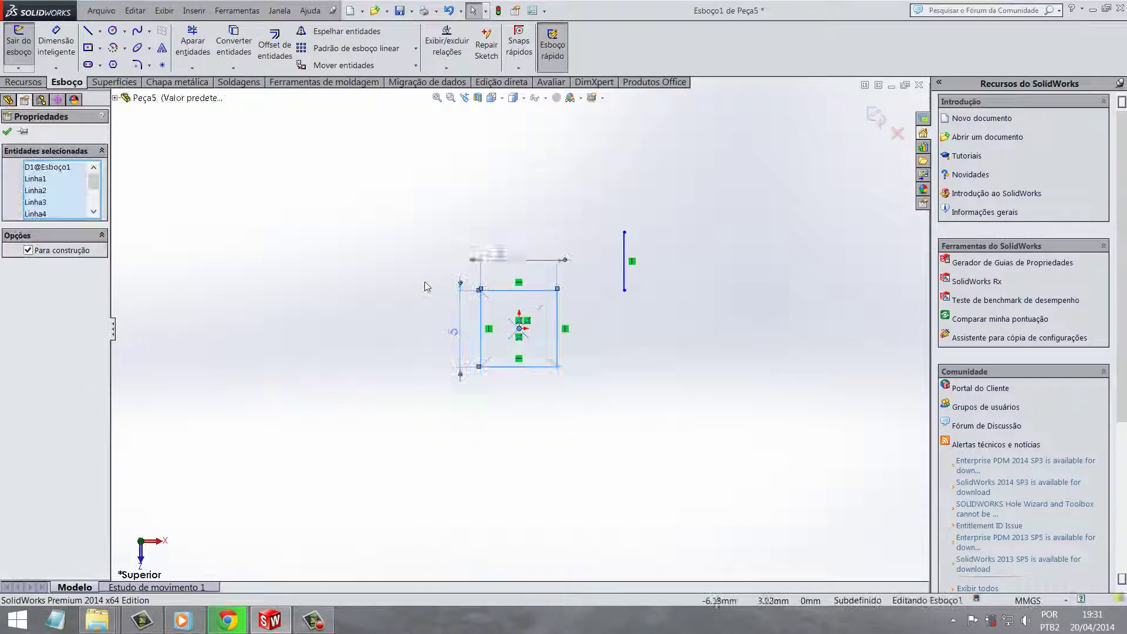
pyautogui.click(344, 31)
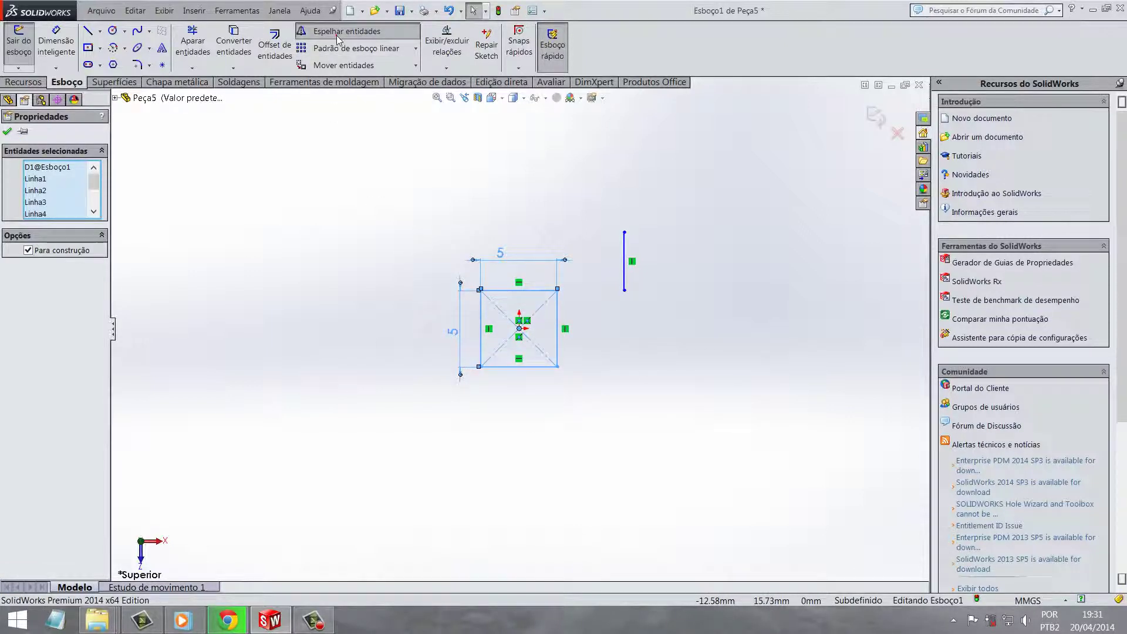
pyautogui.click(625, 253)
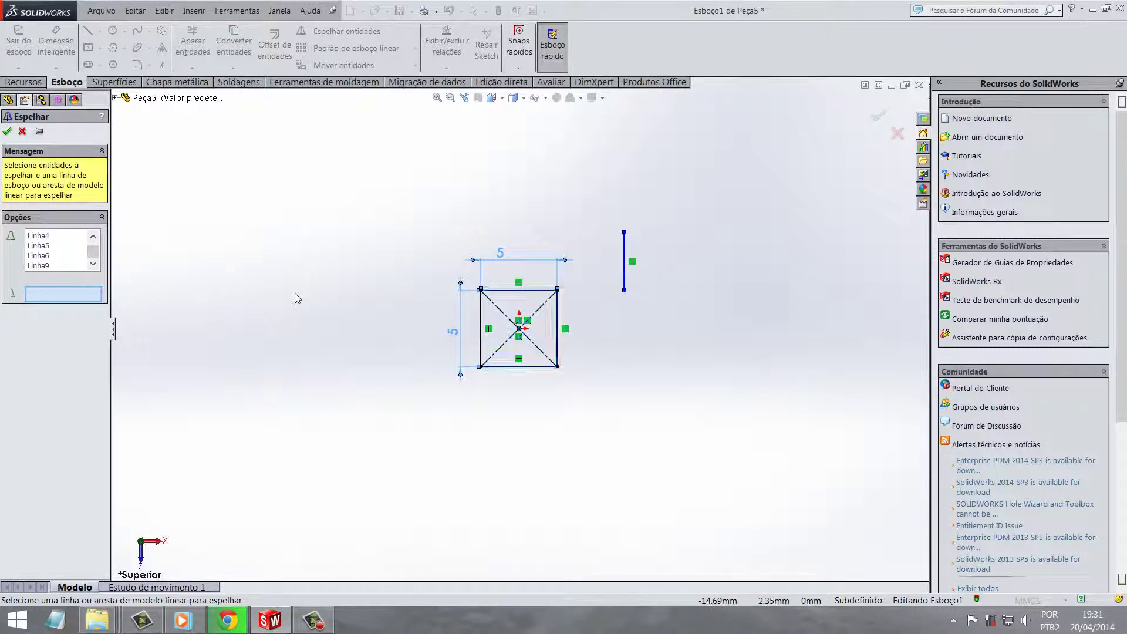
pyautogui.press('Escape')
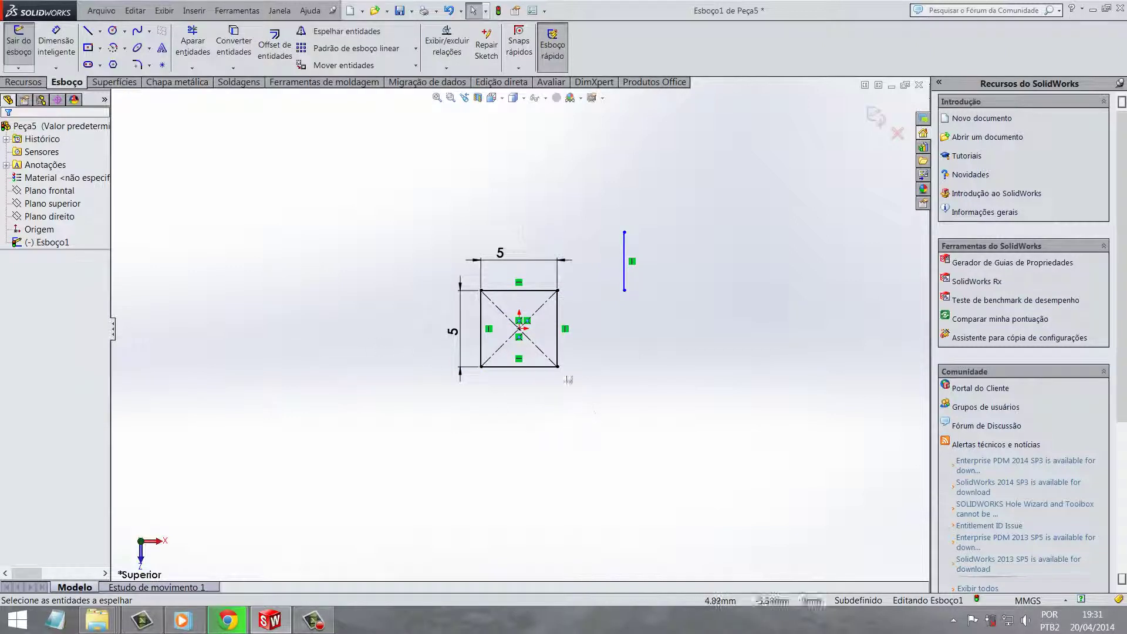
# - Mirror the square and its dimensions across the vertical line
pyautogui.moveTo(595, 412); pyautogui.dragTo(404, 260)
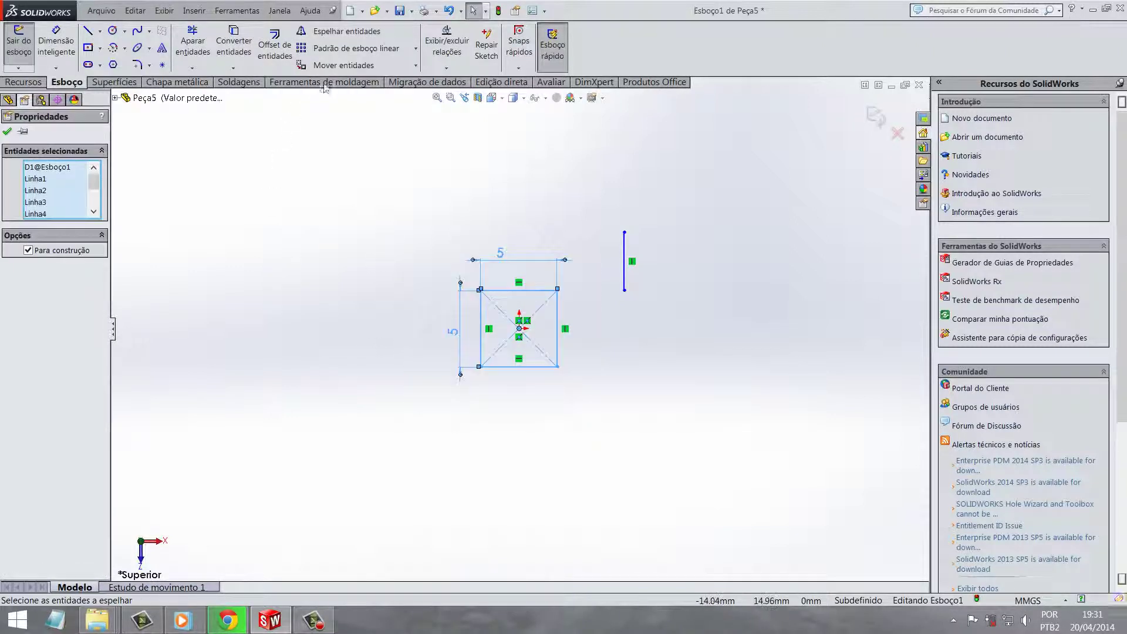
pyautogui.click(344, 31)
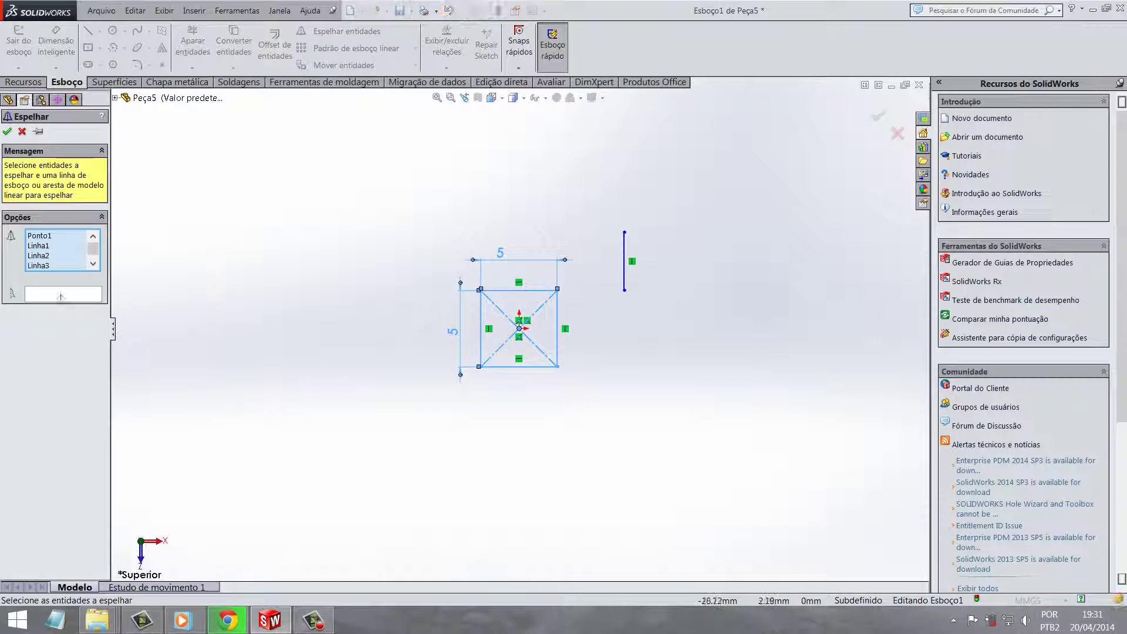
pyautogui.click(60, 296)
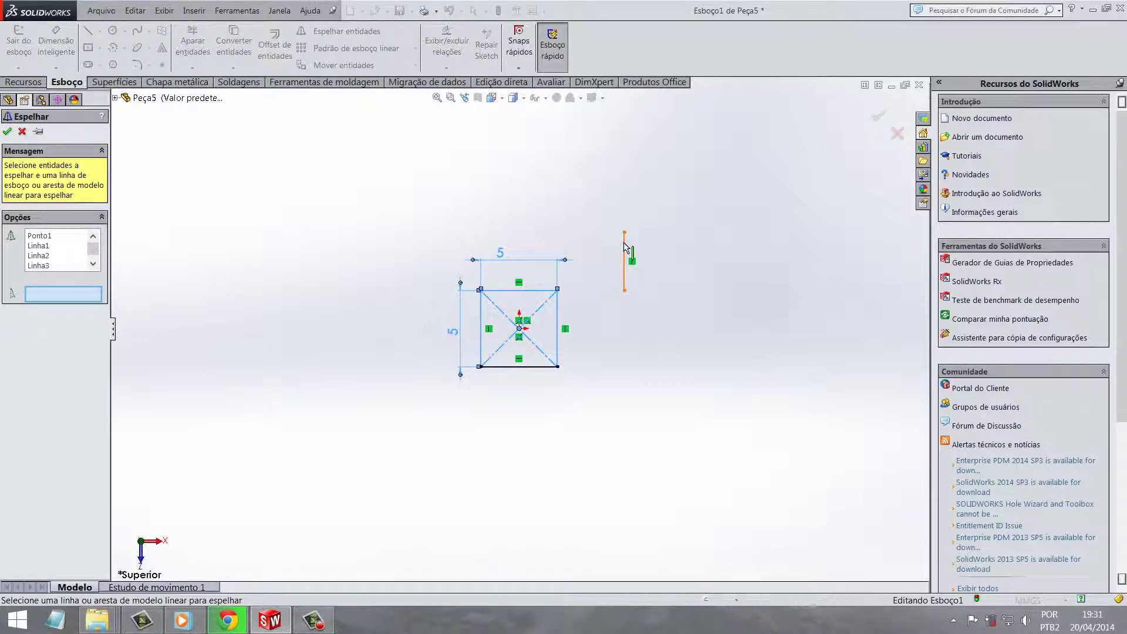
pyautogui.click(624, 242)
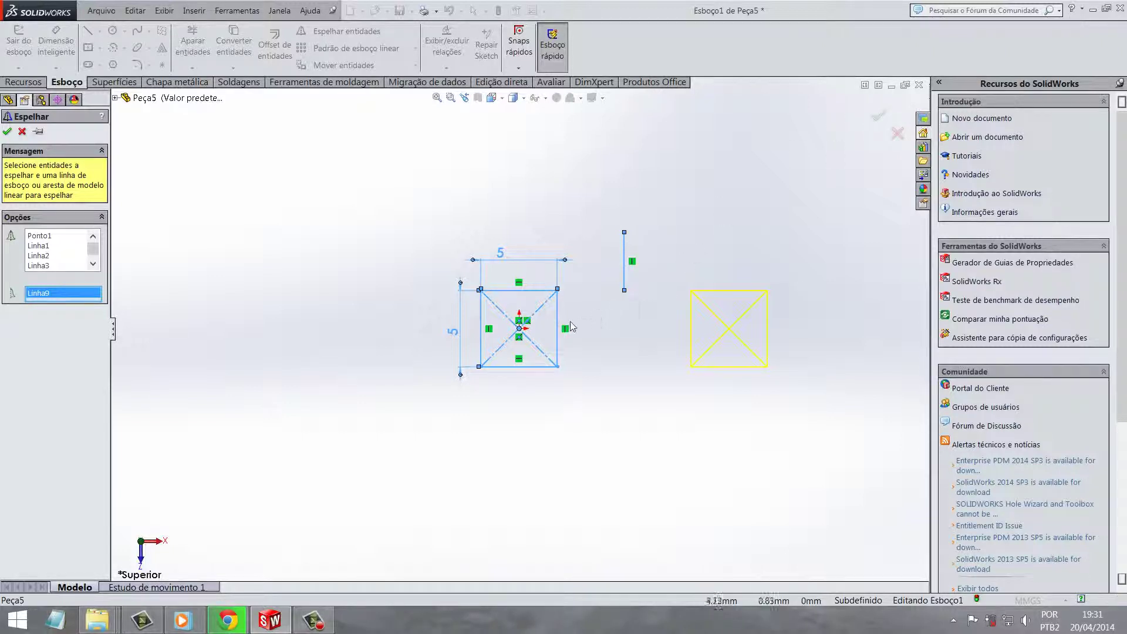
pyautogui.scroll(-2, 607, 332)
pyautogui.scroll(2, 606, 330)
pyautogui.scroll(3, 594, 328)
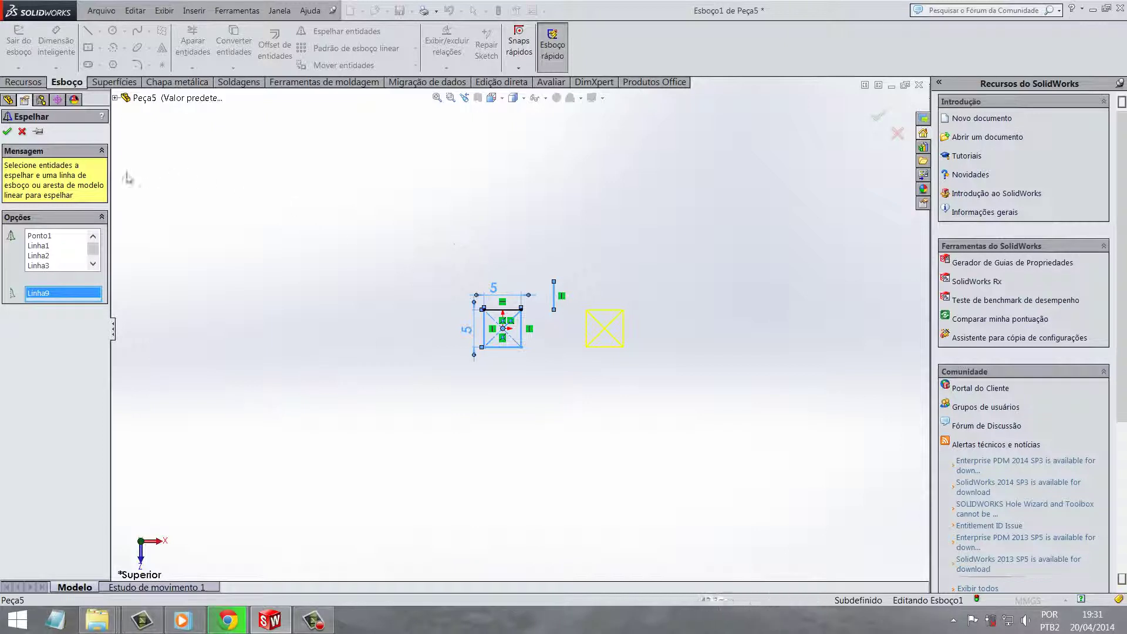
pyautogui.click(8, 132)
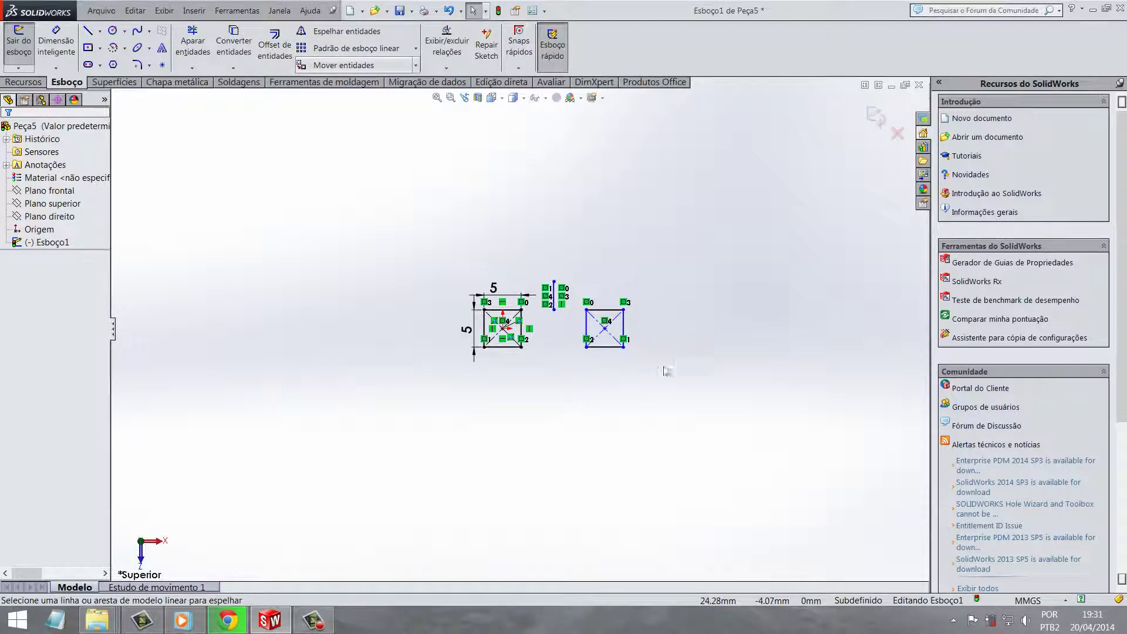
# - Preview a linear pattern of the mirrored square: 4 instances, 7 mm apart along X
pyautogui.moveTo(664, 372); pyautogui.dragTo(579, 299)
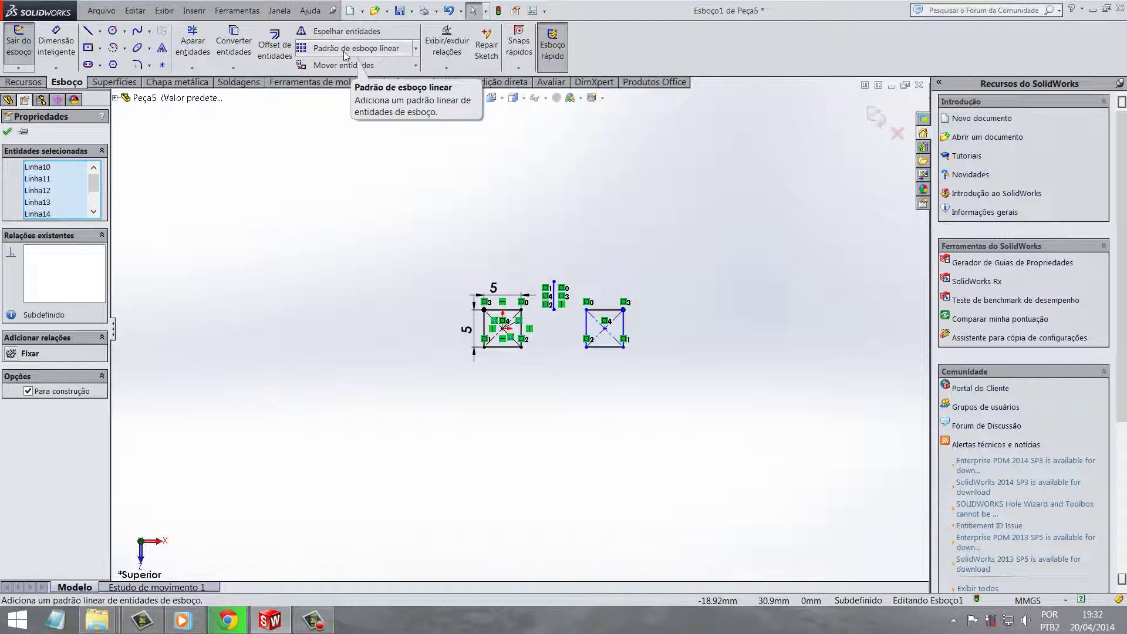
pyautogui.click(344, 51)
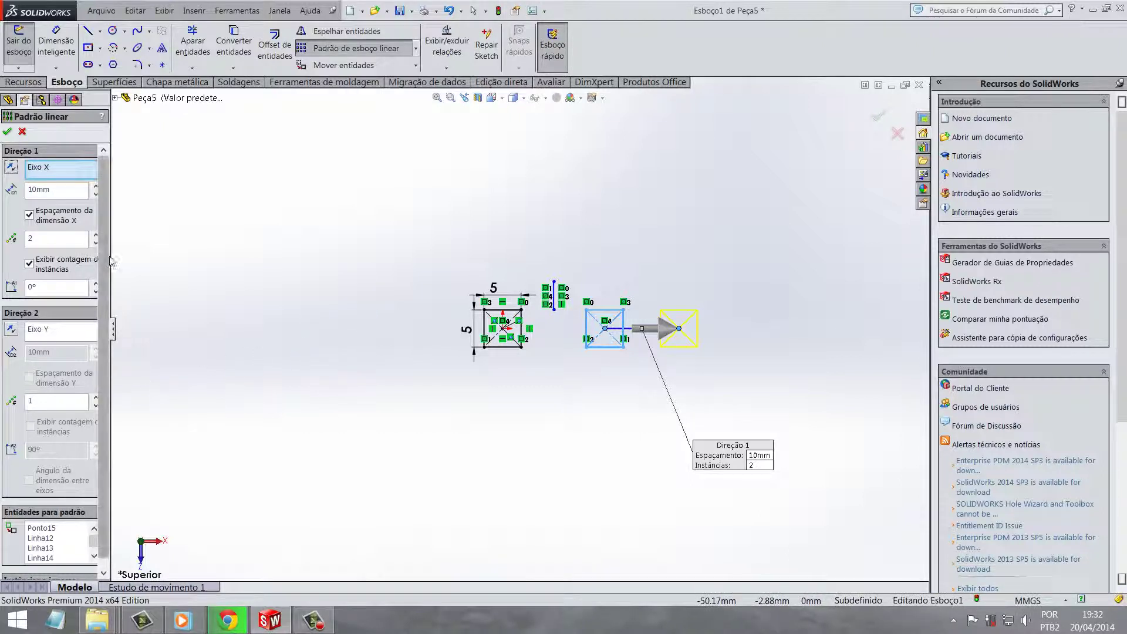
pyautogui.moveTo(111, 261); pyautogui.dragTo(178, 249)
pyautogui.click(164, 229)
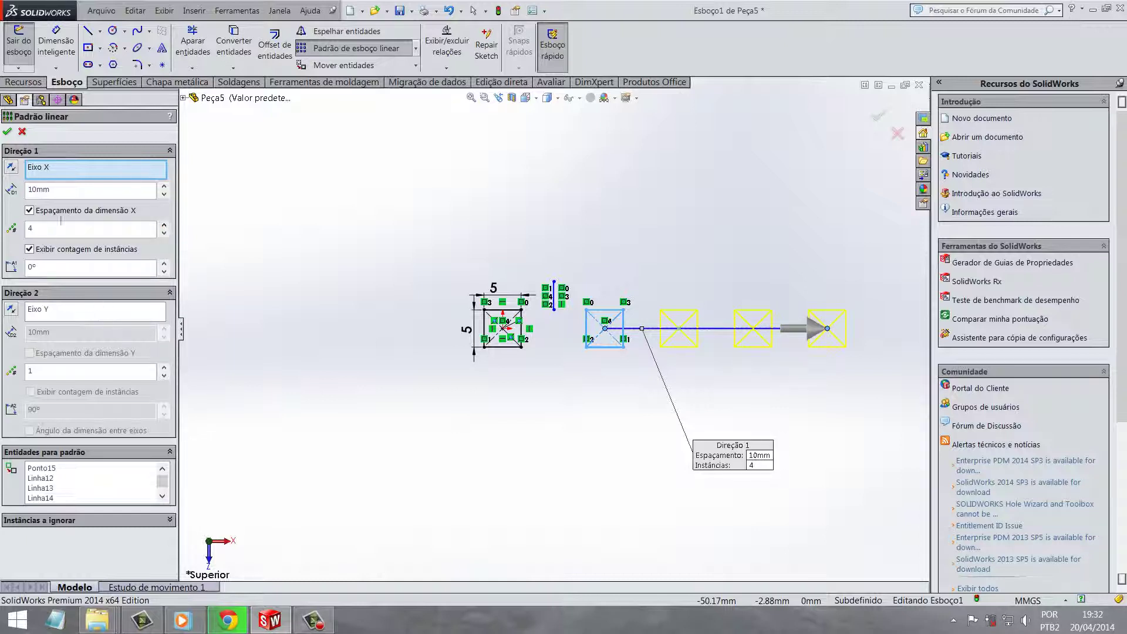
pyautogui.doubleClick(39, 192)
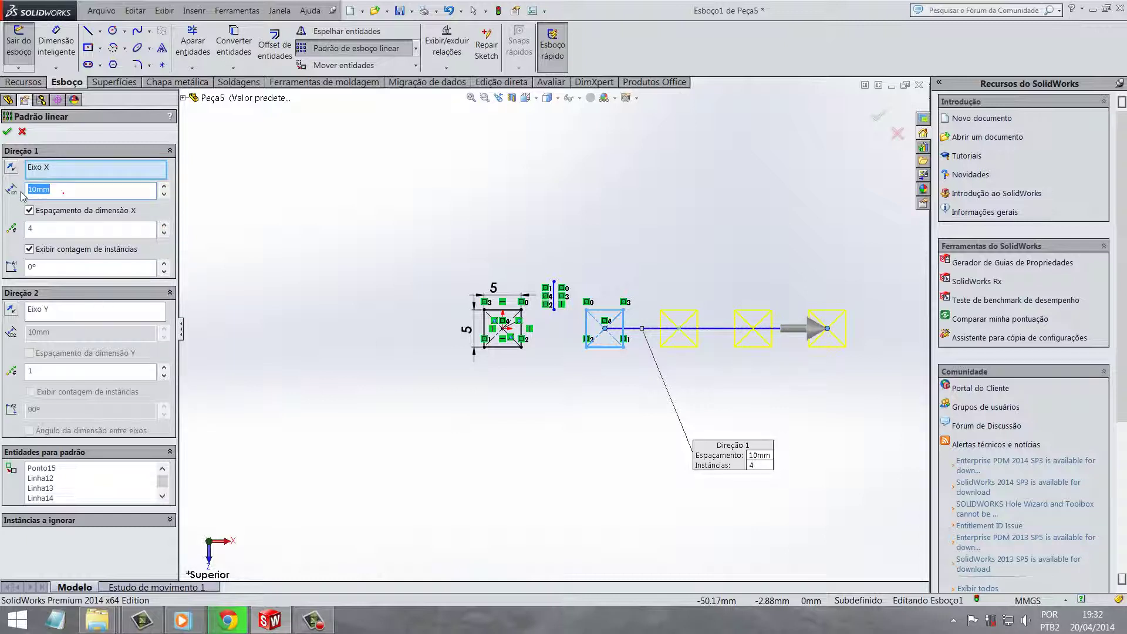
pyautogui.write('5')
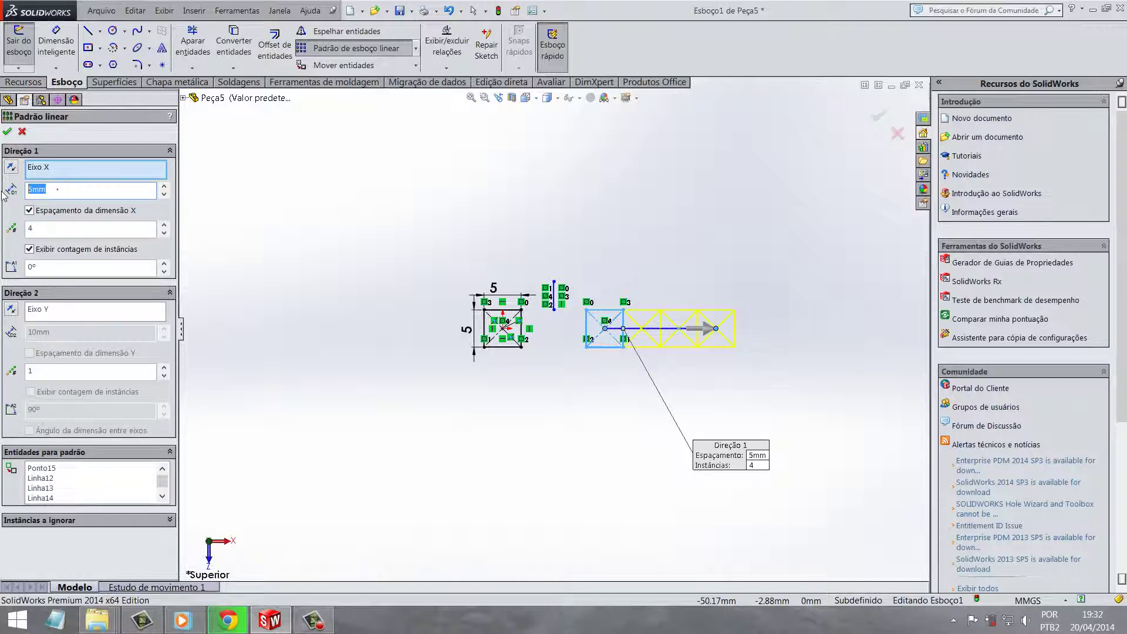
pyautogui.write('7')
pyautogui.press('Return')
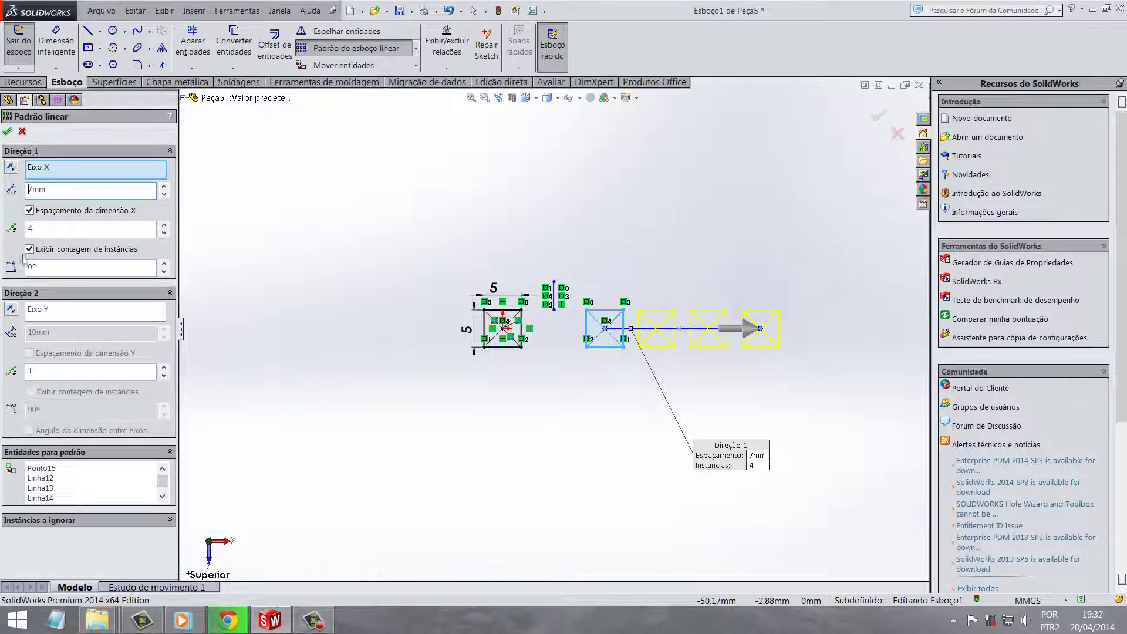
# - Try a second direction of 2 instances at 7 mm and flip directions, then cancel the pattern
pyautogui.click(10, 310)
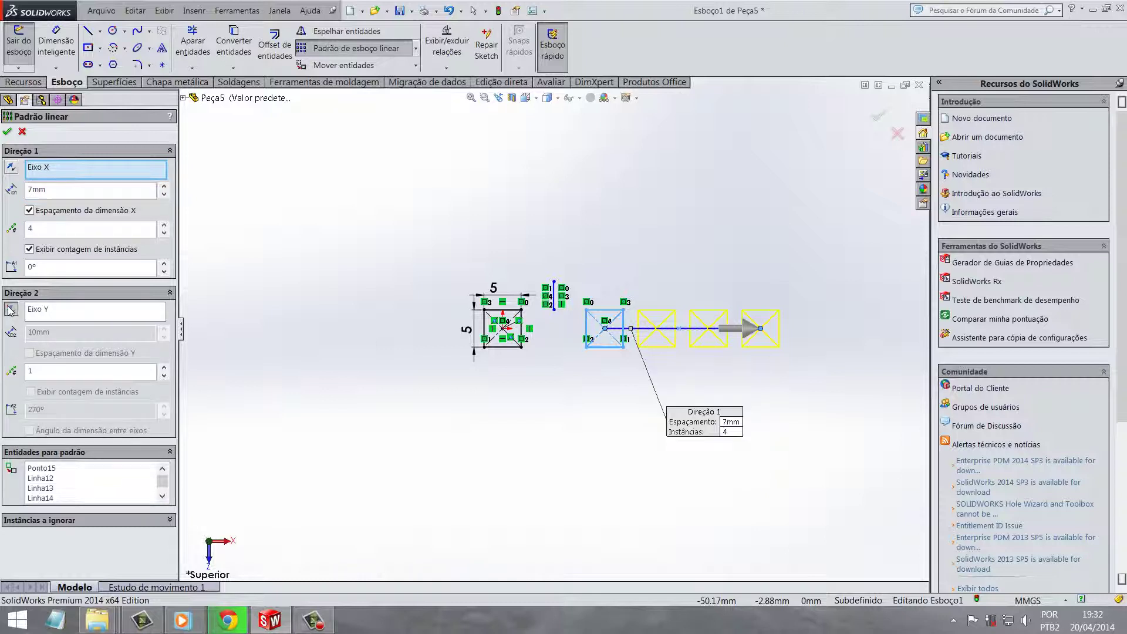
pyautogui.click(164, 369)
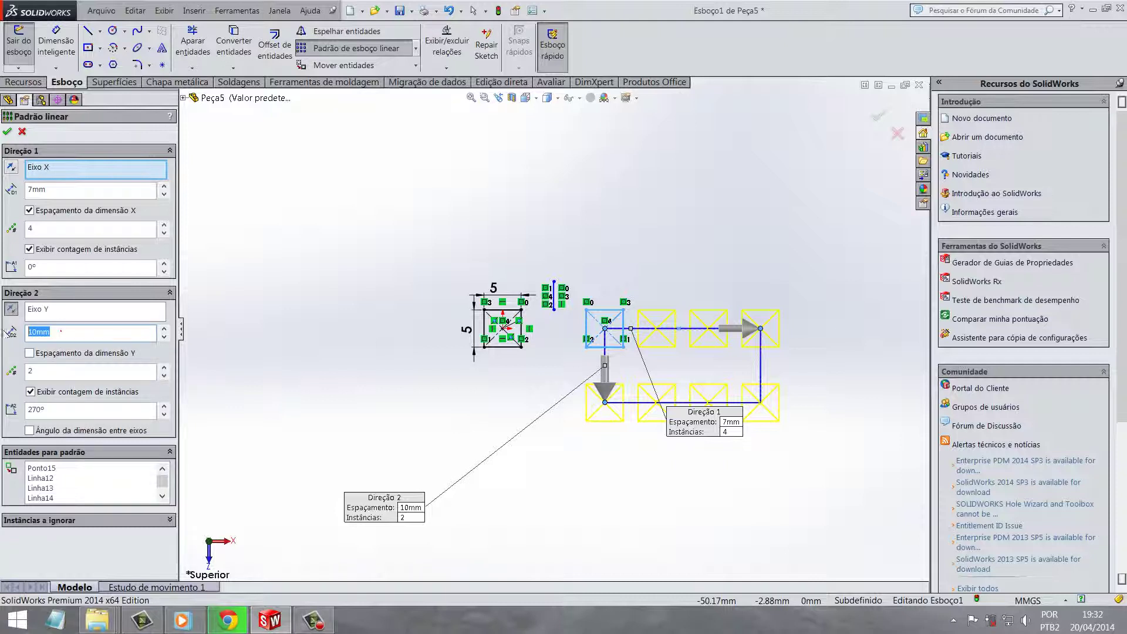
pyautogui.write('0')
pyautogui.press('Return')
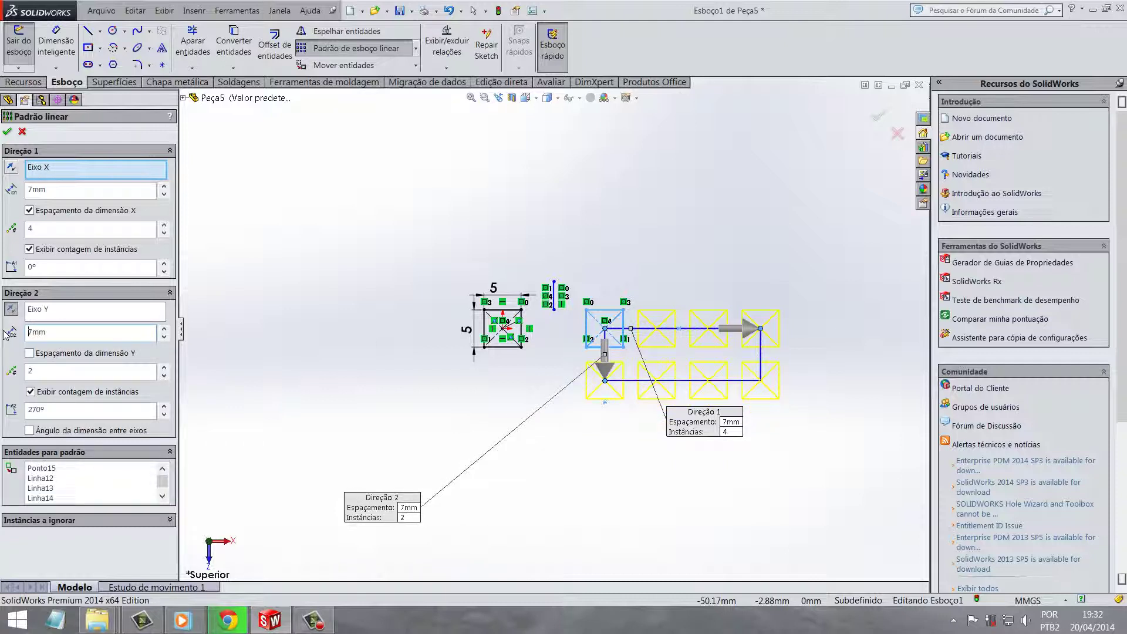
pyautogui.click(11, 310)
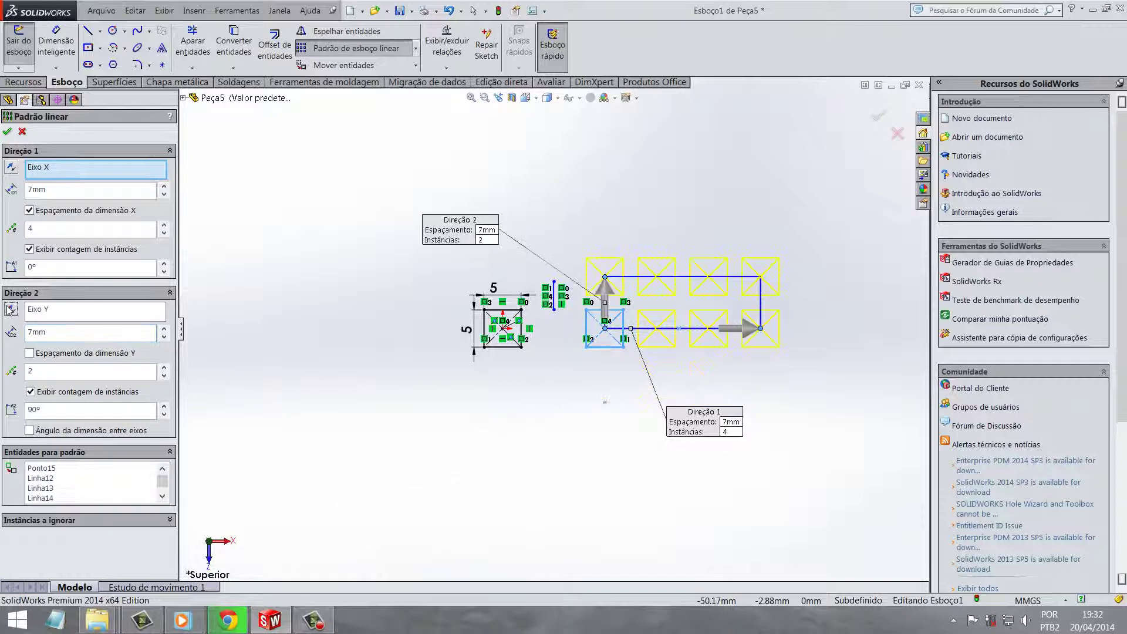
pyautogui.click(10, 168)
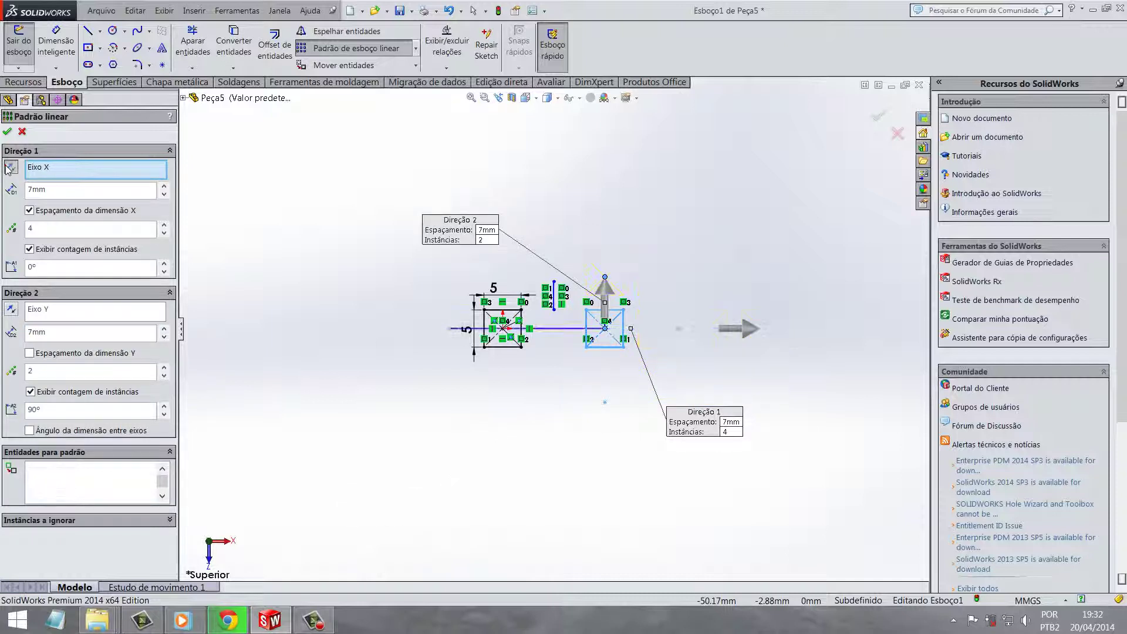
pyautogui.click(10, 167)
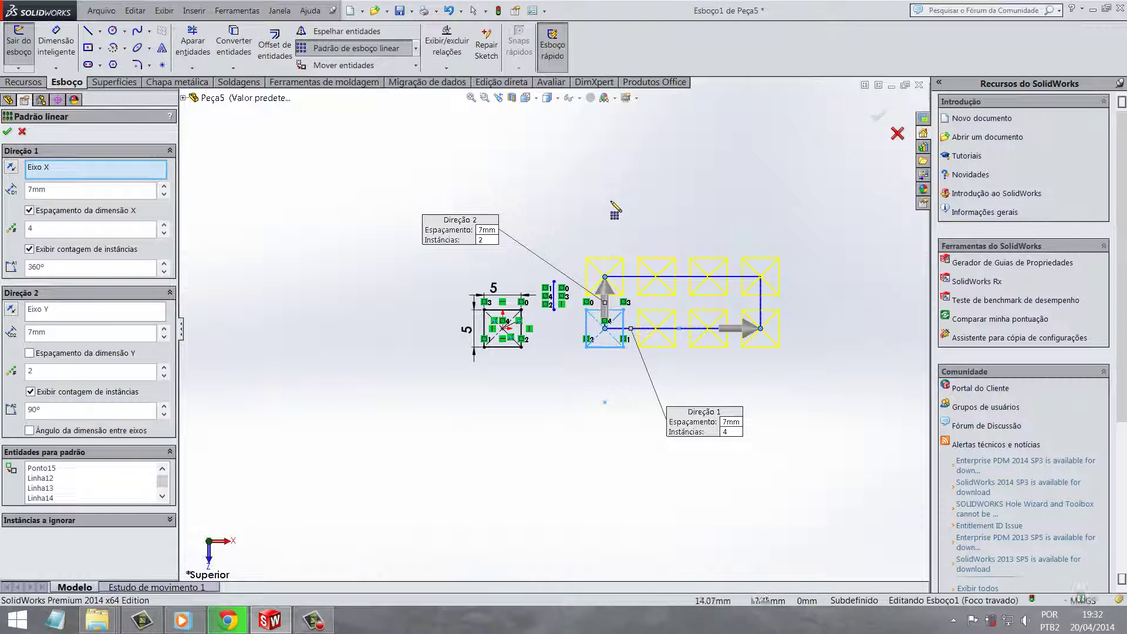
pyautogui.click(898, 134)
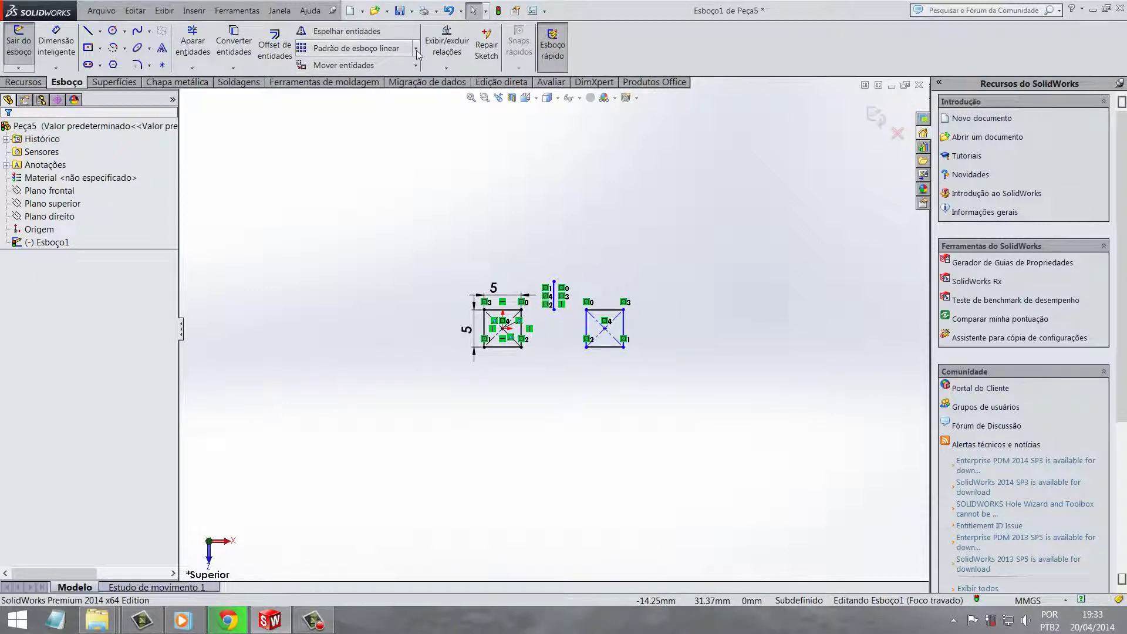
# - Circular-pattern the right square into 11 instances around the centre
pyautogui.moveTo(663, 378); pyautogui.dragTo(573, 288)
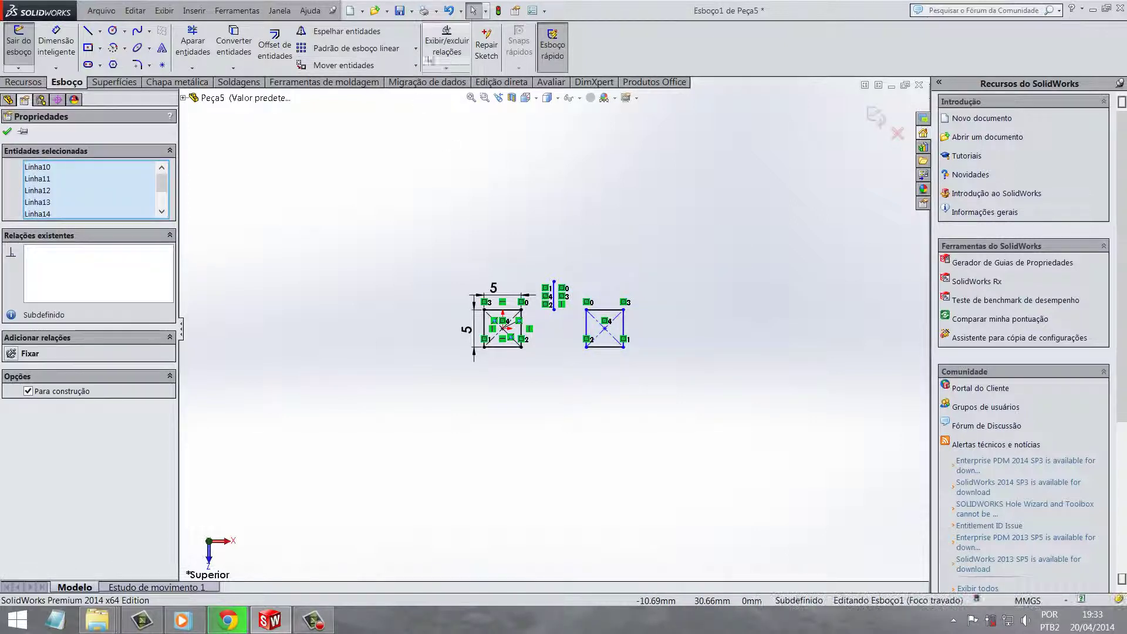
pyautogui.click(416, 48)
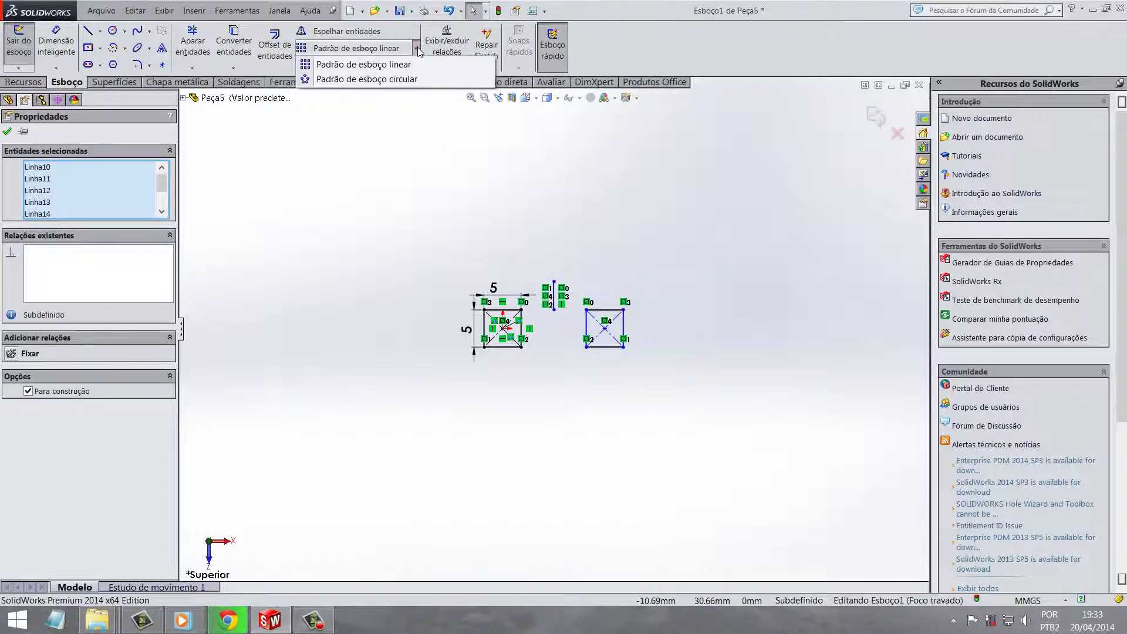
pyautogui.click(331, 80)
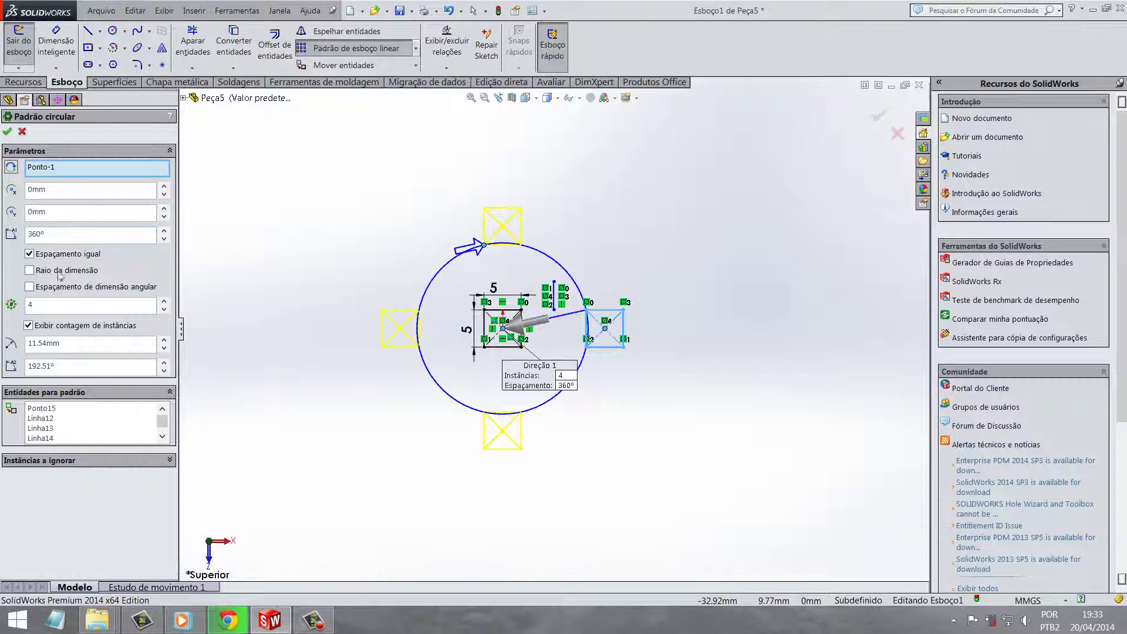
pyautogui.click(164, 302)
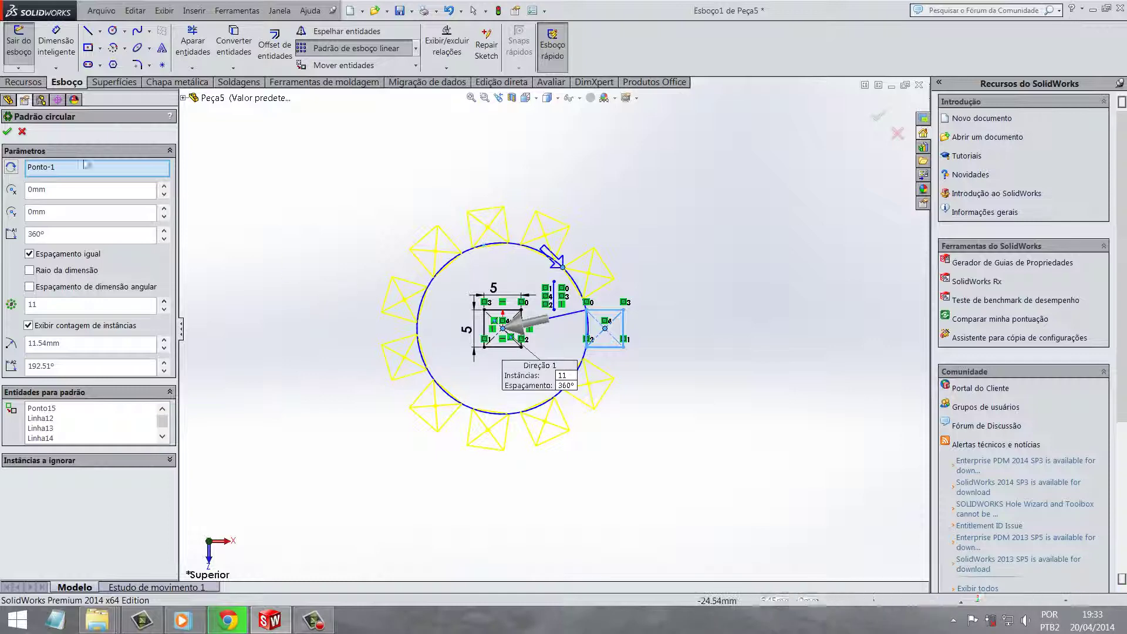
pyautogui.click(7, 132)
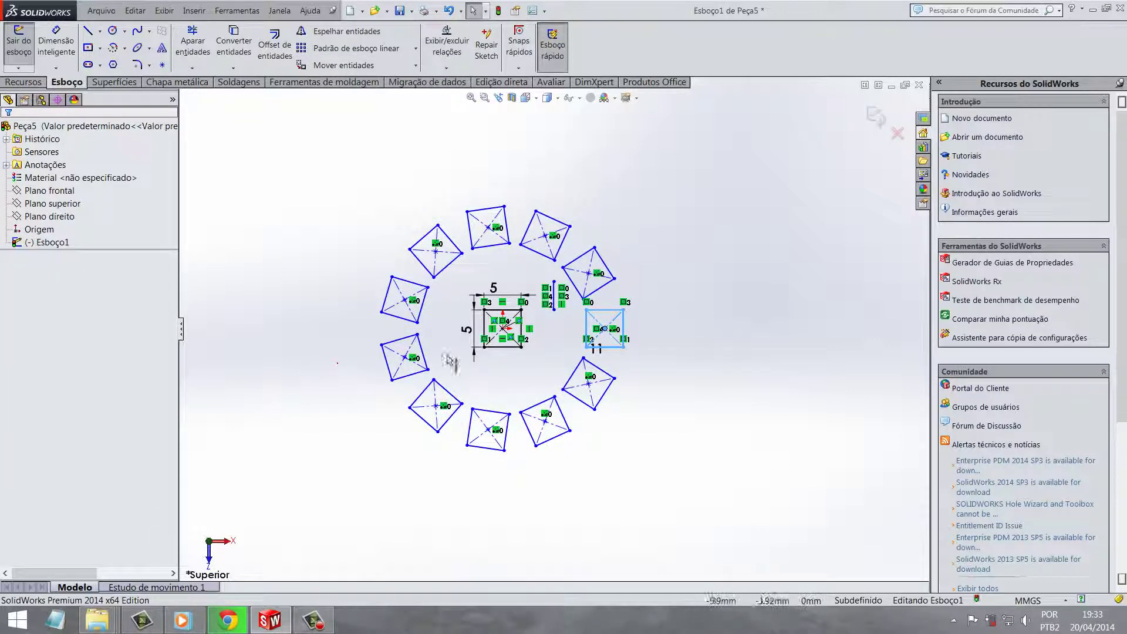
# - Box-select the centre square with its 5 mm dimensions and delete them
pyautogui.press('Escape')
pyautogui.moveTo(541, 358); pyautogui.dragTo(460, 296)
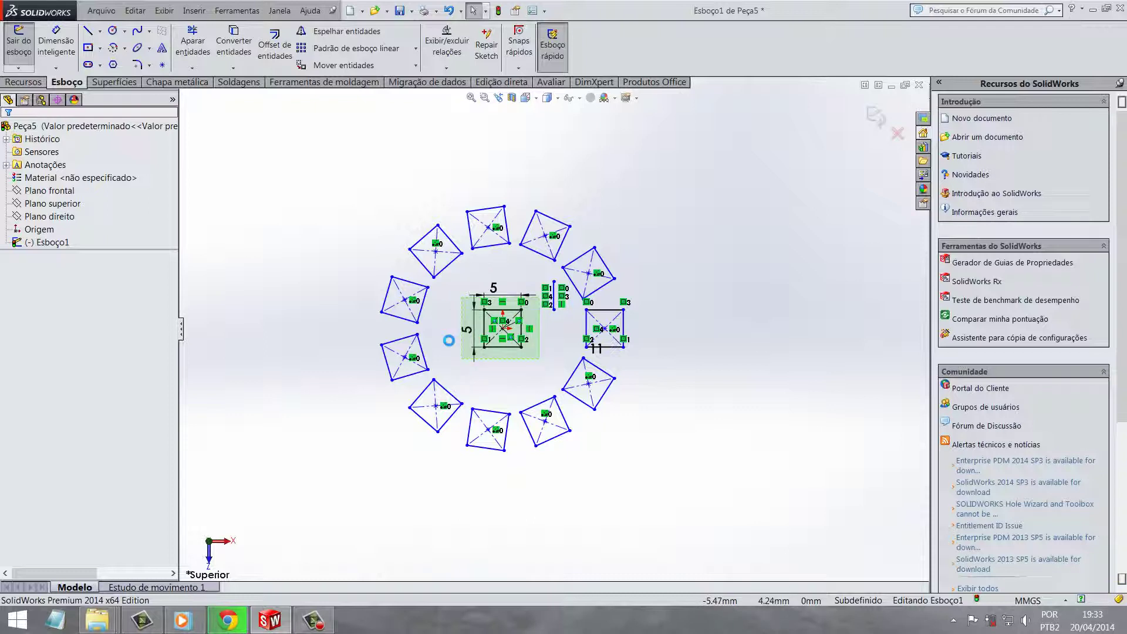
pyautogui.press('Delete')
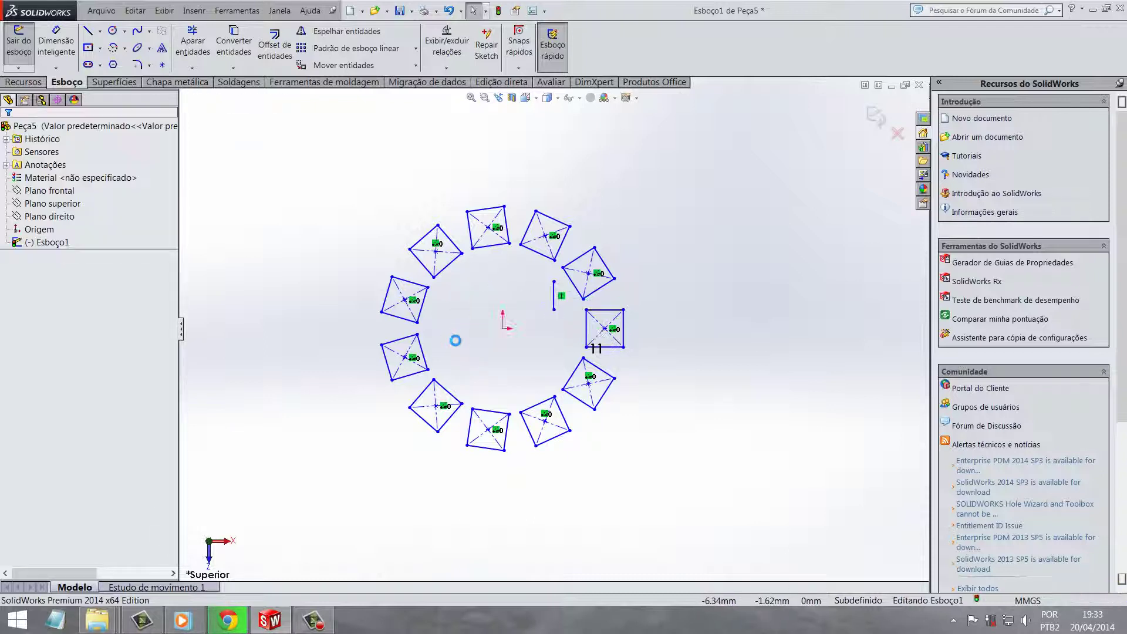